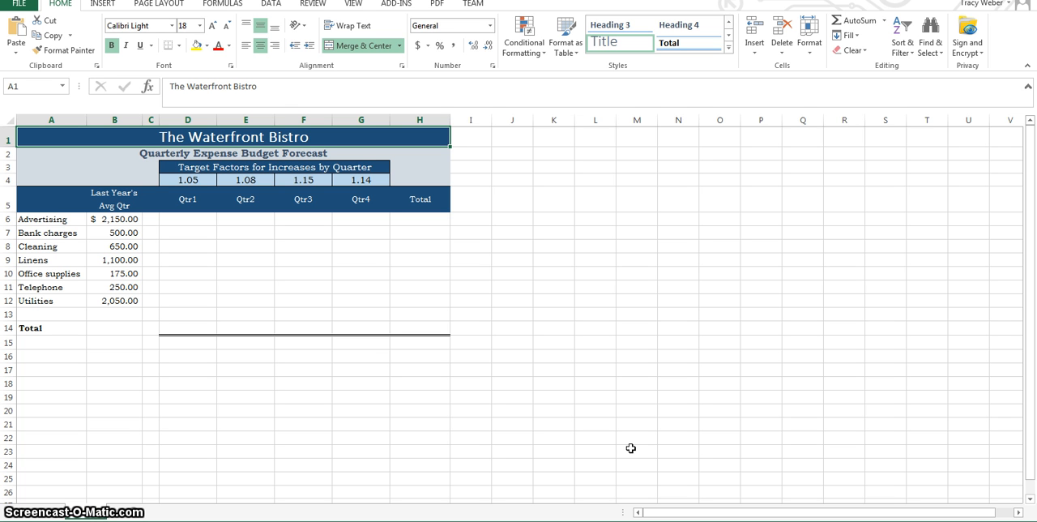
Step: Start saving a copy of the workbook and choose the OneDrive folder Advanced Apps > Excel > ExcelS3 as its location
left_click(20, 10)
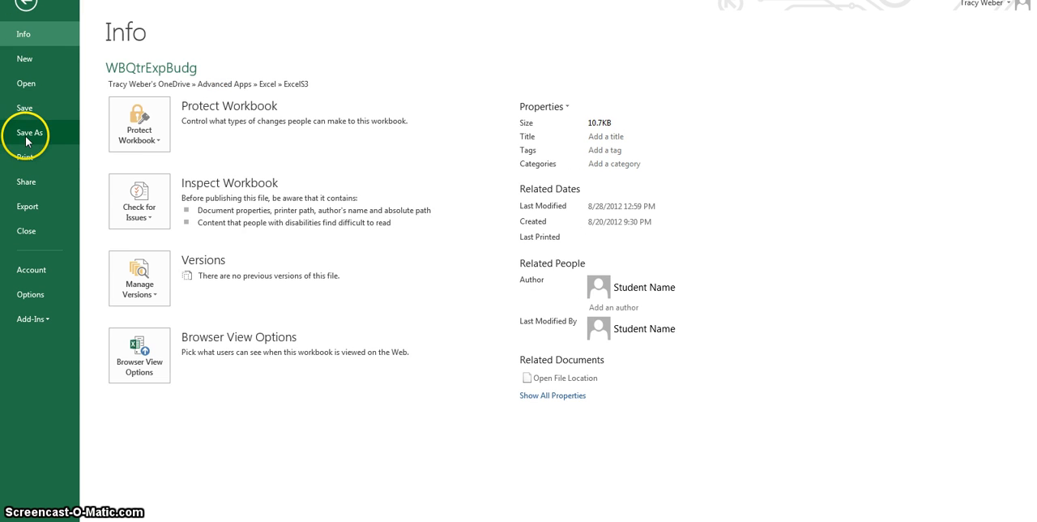
left_click(26, 139)
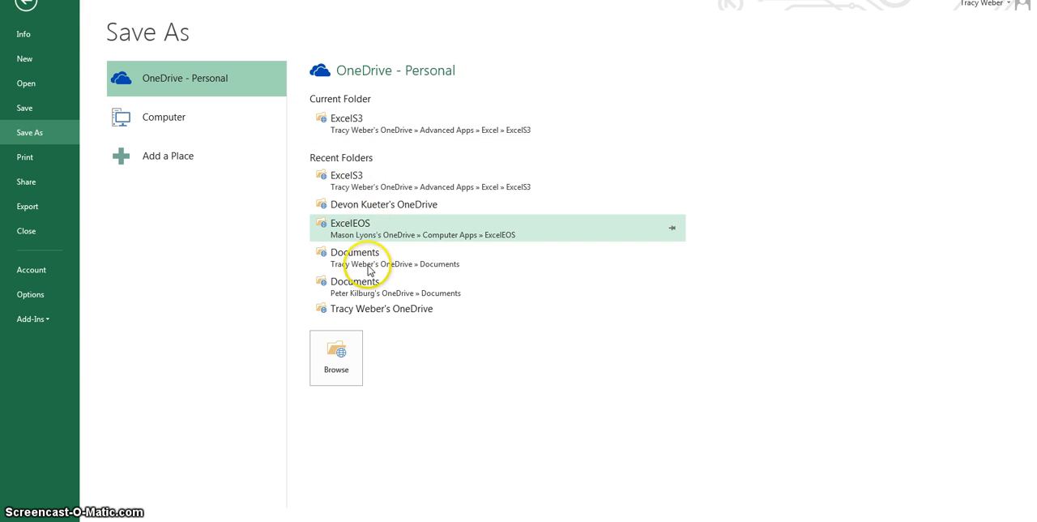
left_click(363, 308)
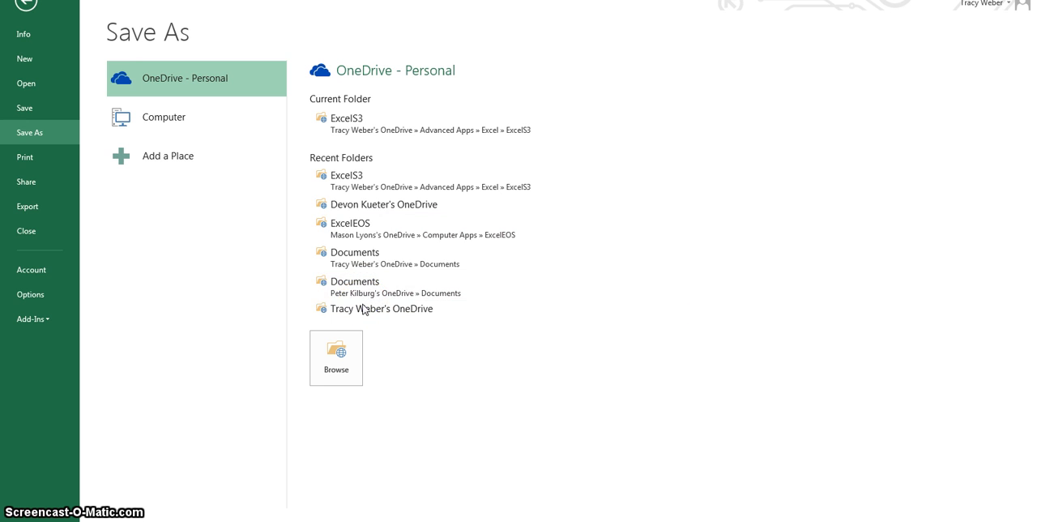
double_click(138, 68)
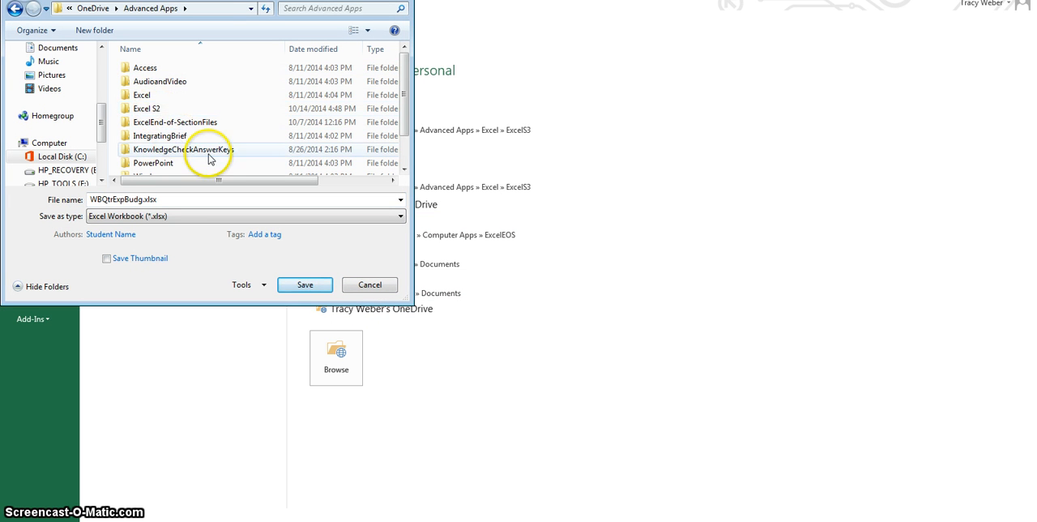
left_click(154, 98)
double_click(154, 98)
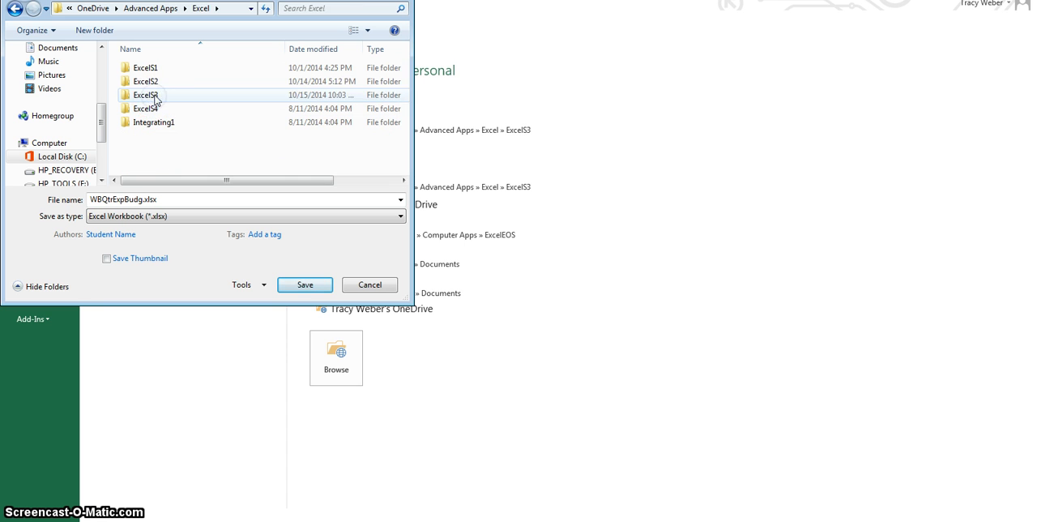
left_click(147, 99)
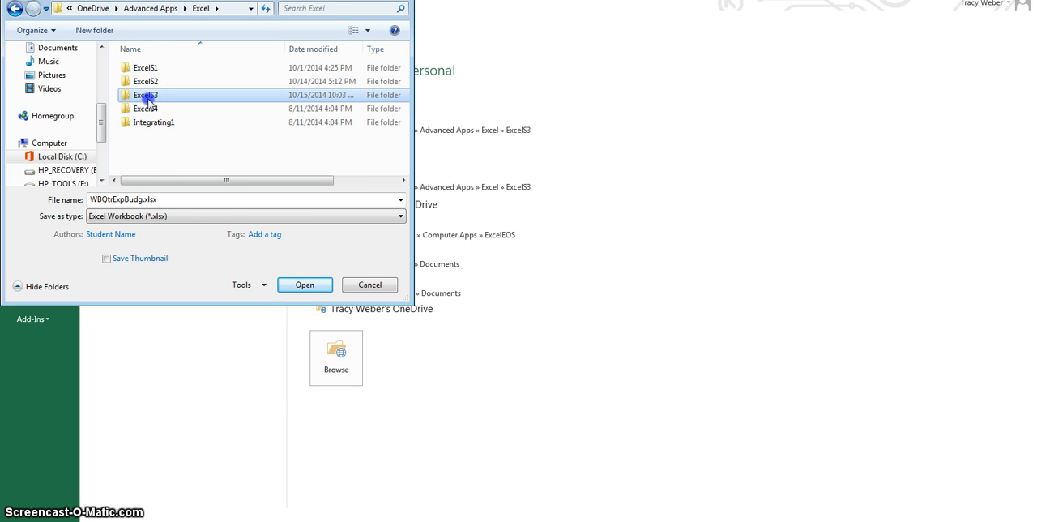
double_click(147, 98)
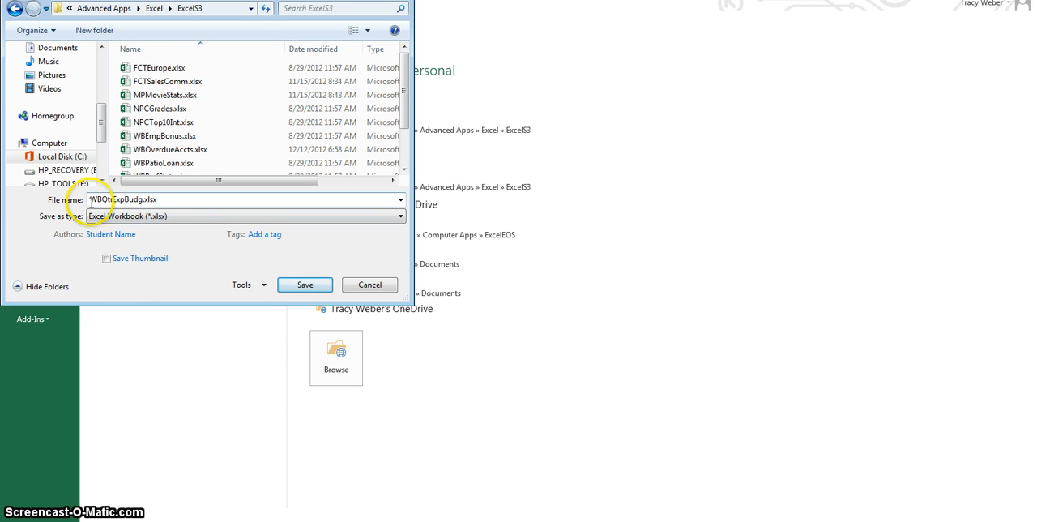
Step: Prefix the file name with ES3- and save the workbook as ES3-WBQtrExpBudg.xlsx
left_click(68, 200)
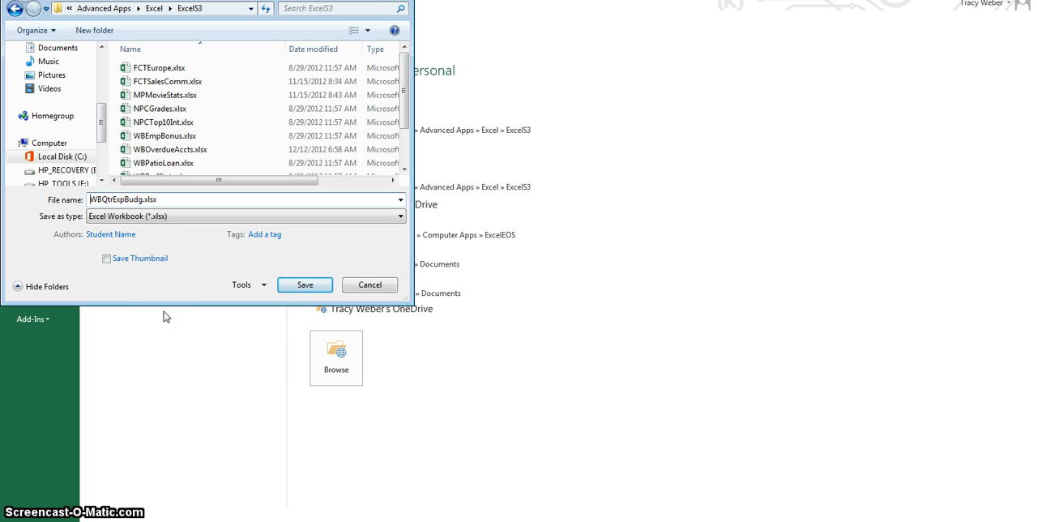
type("ES")
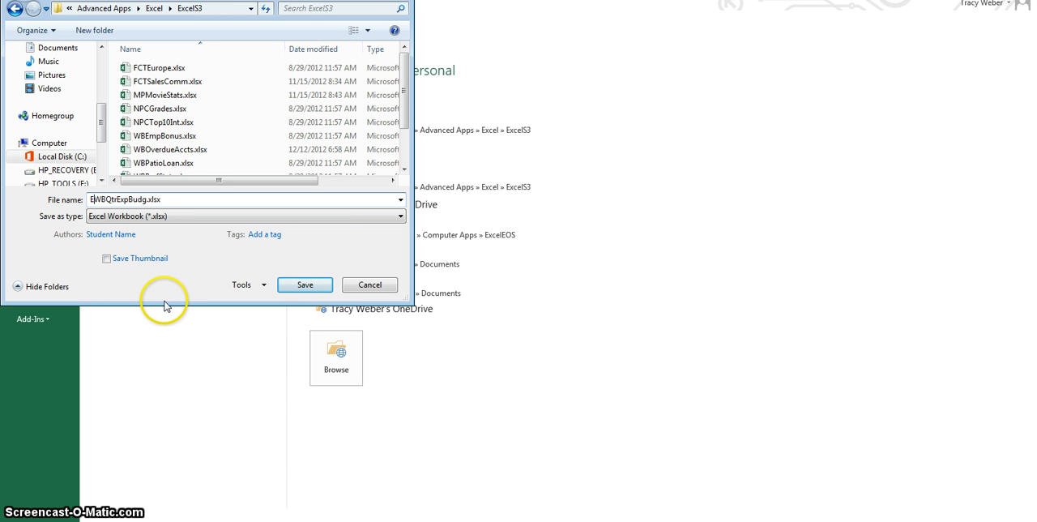
type("3-")
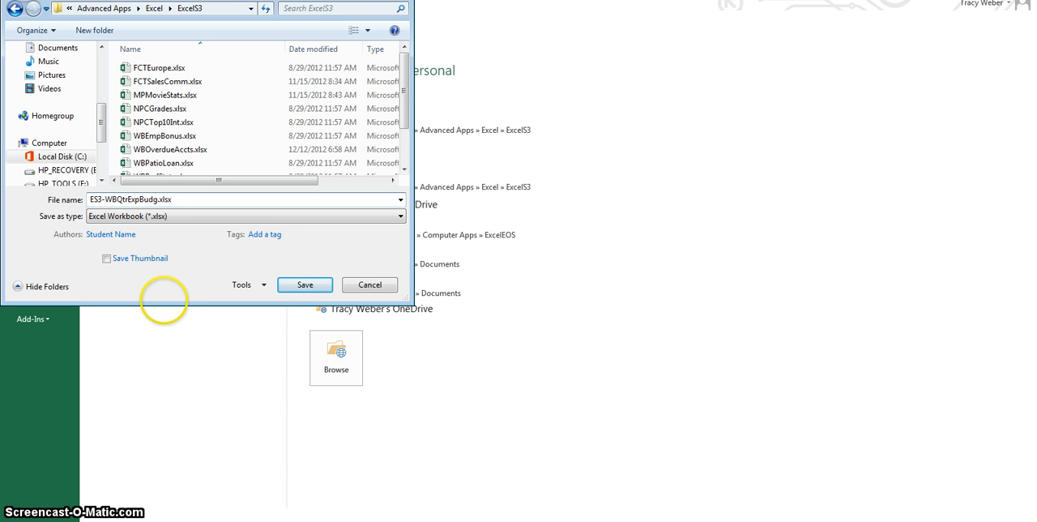
key("Return")
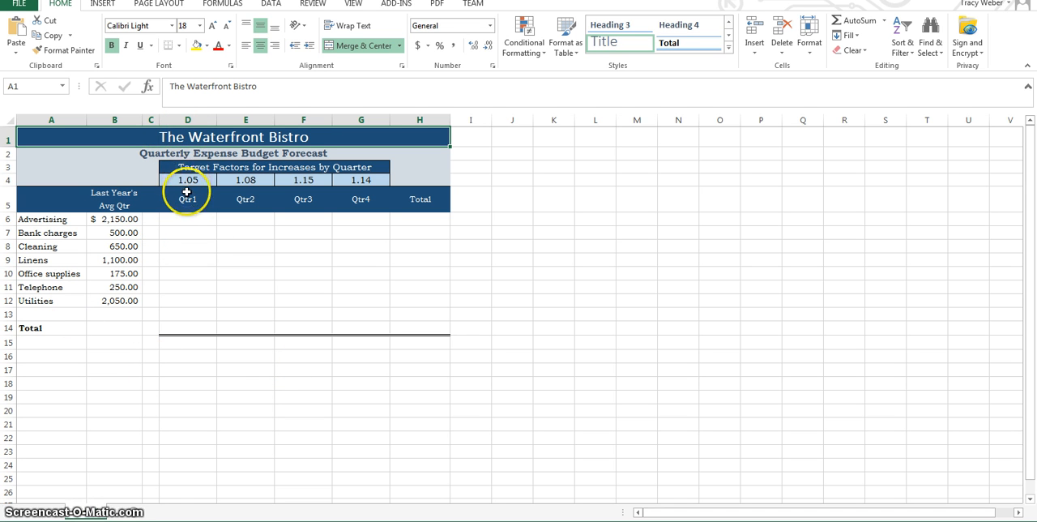
Step: Enter the Qtr1 Advertising formula =B6*$D$4 in D6, with an absolute reference to the Qtr1 target factor
left_click_drag(190, 183, 354, 171)
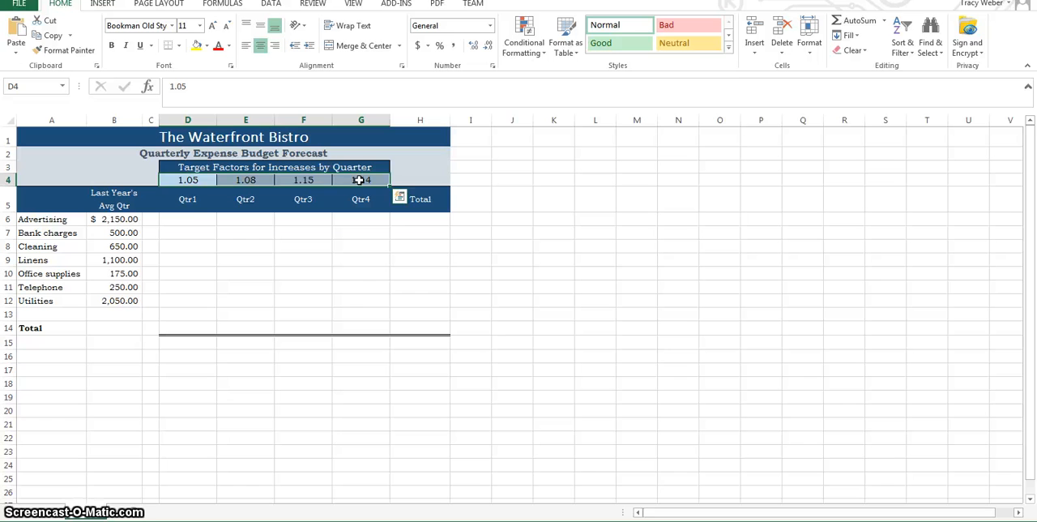
left_click(183, 221)
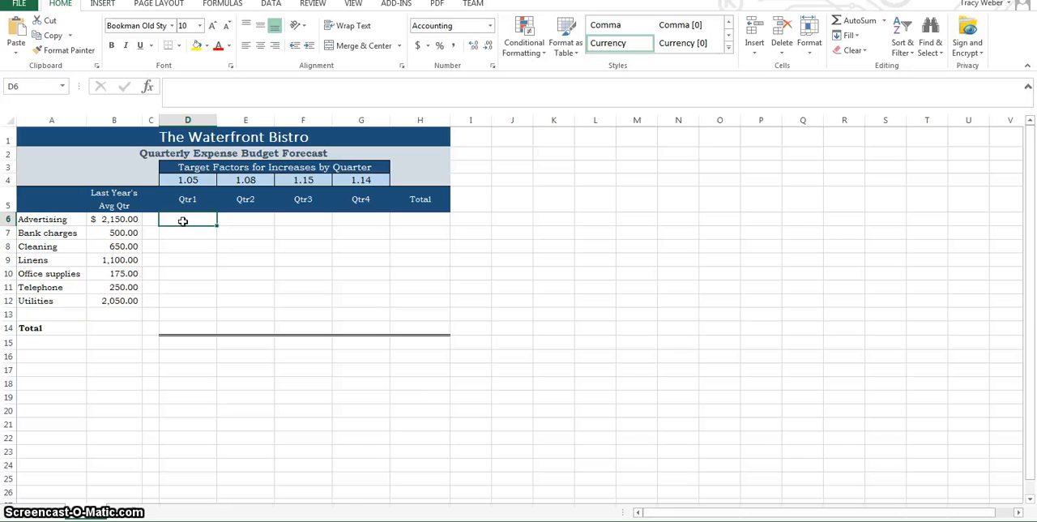
type("=b")
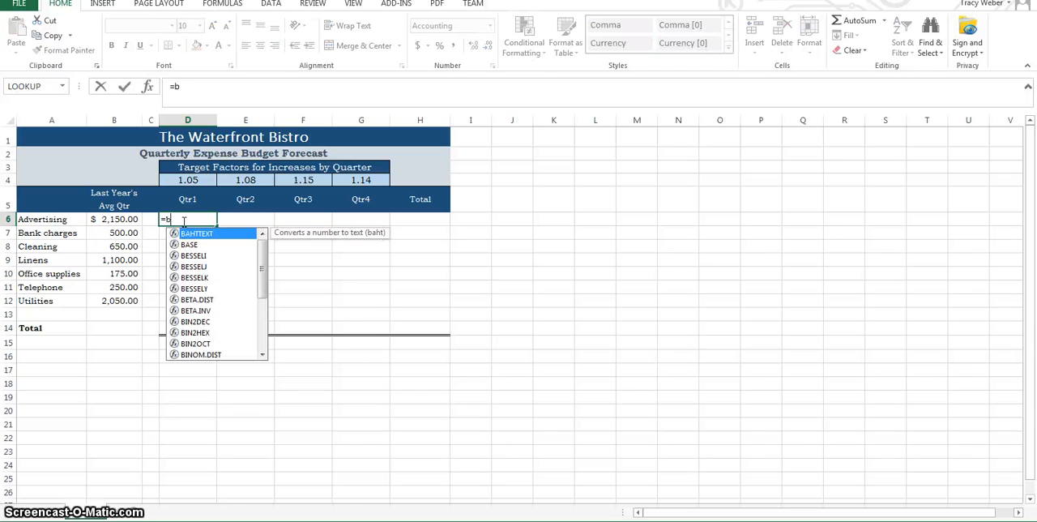
type("6")
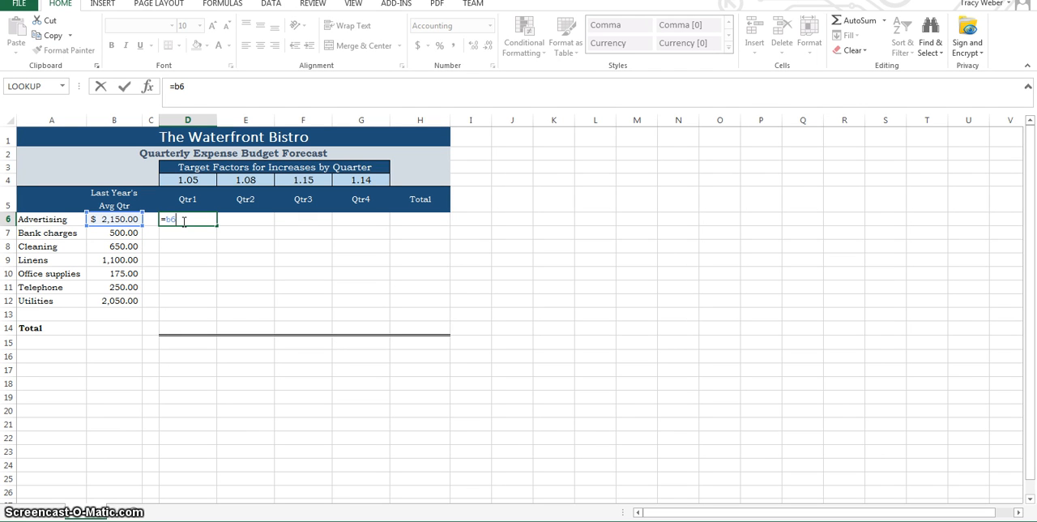
type("*")
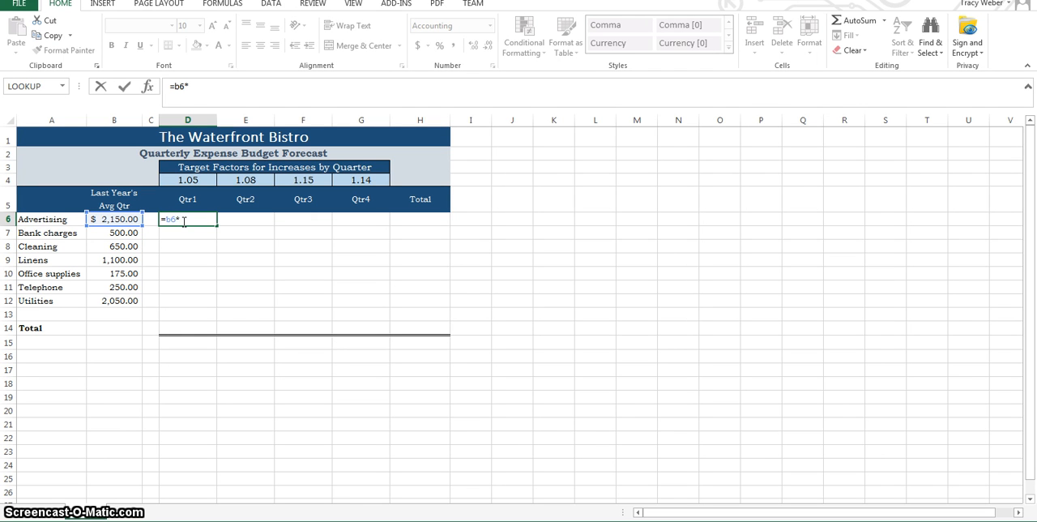
type("d4")
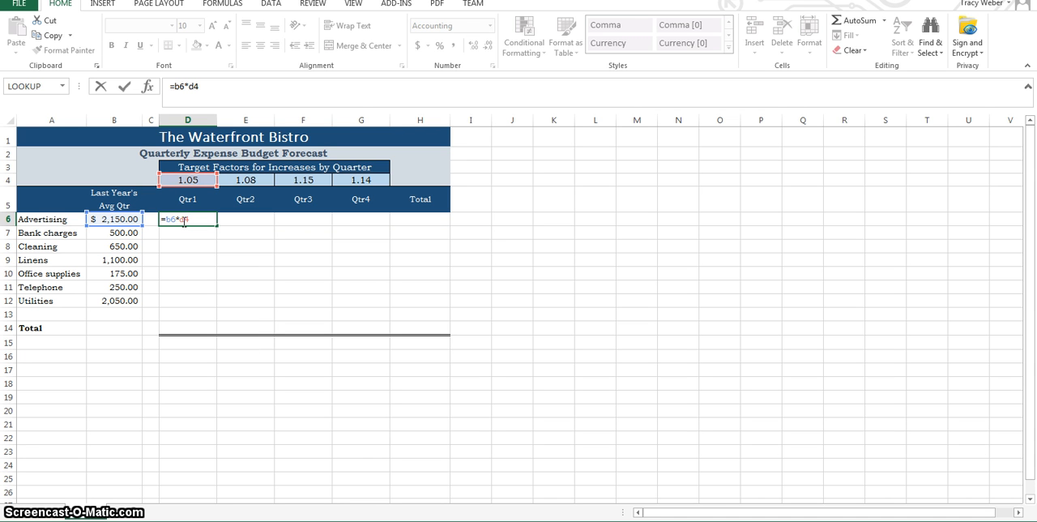
key("F4")
key("Return")
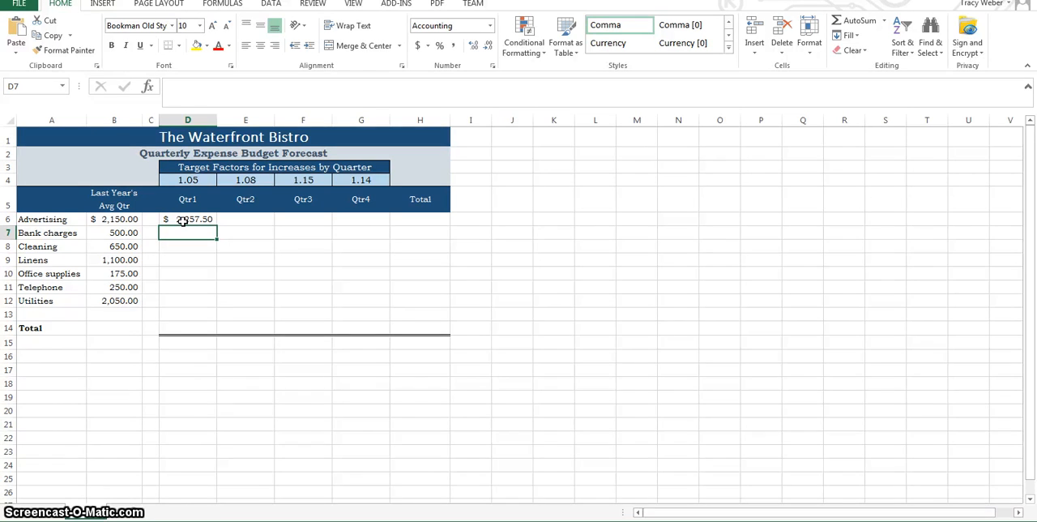
left_click(183, 221)
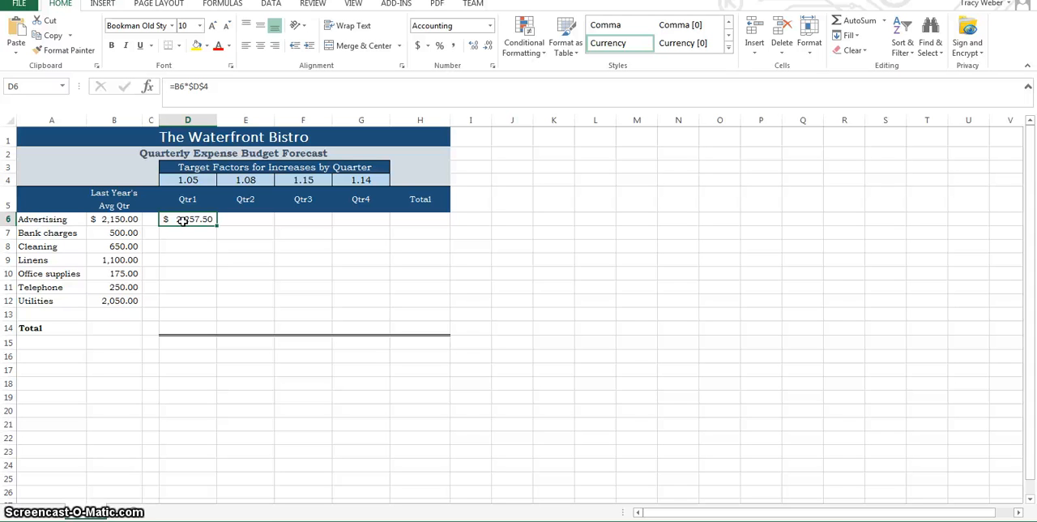
Step: Enter the Qtr1 Bank charges formula =B7*$D$4 in cell D7
key("Return")
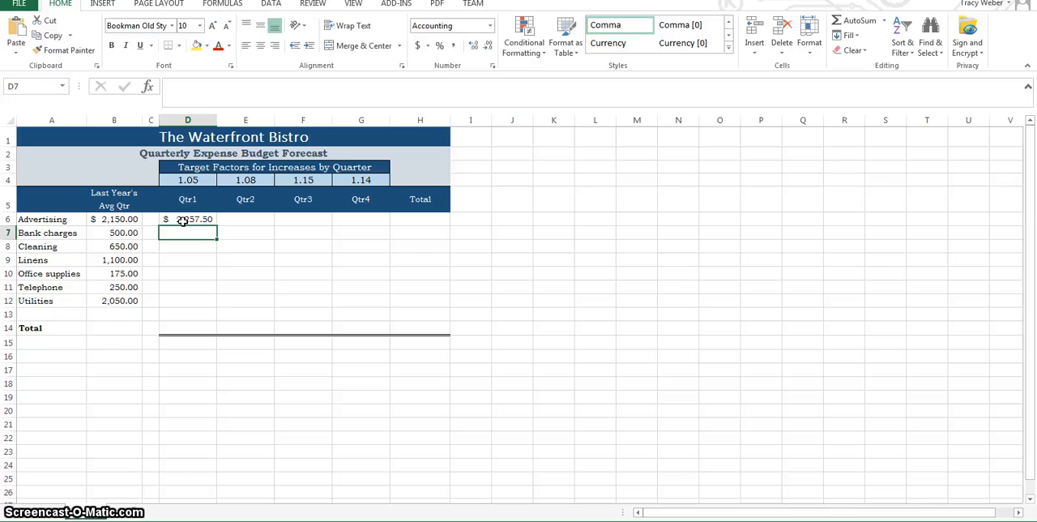
type("=b7")
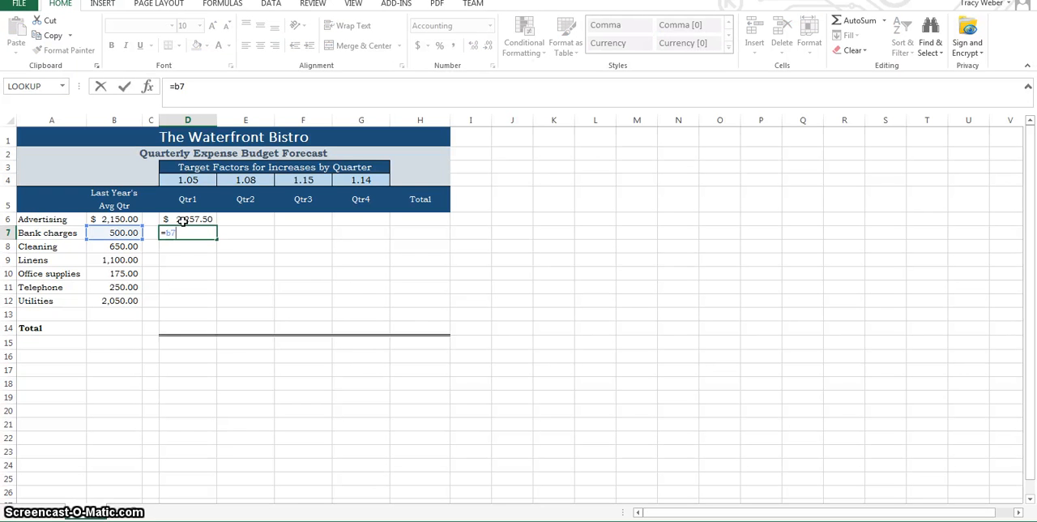
type("*$")
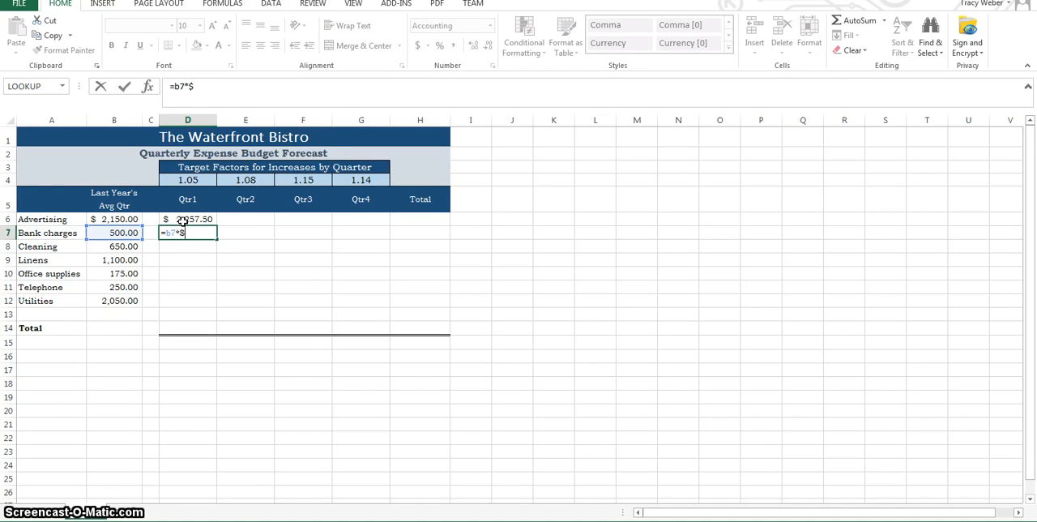
type("d")
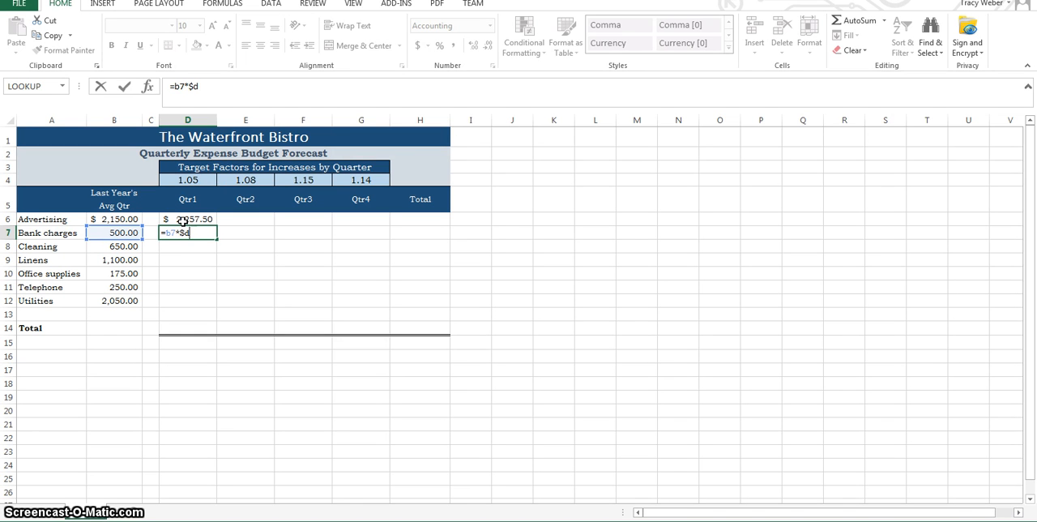
type("$4")
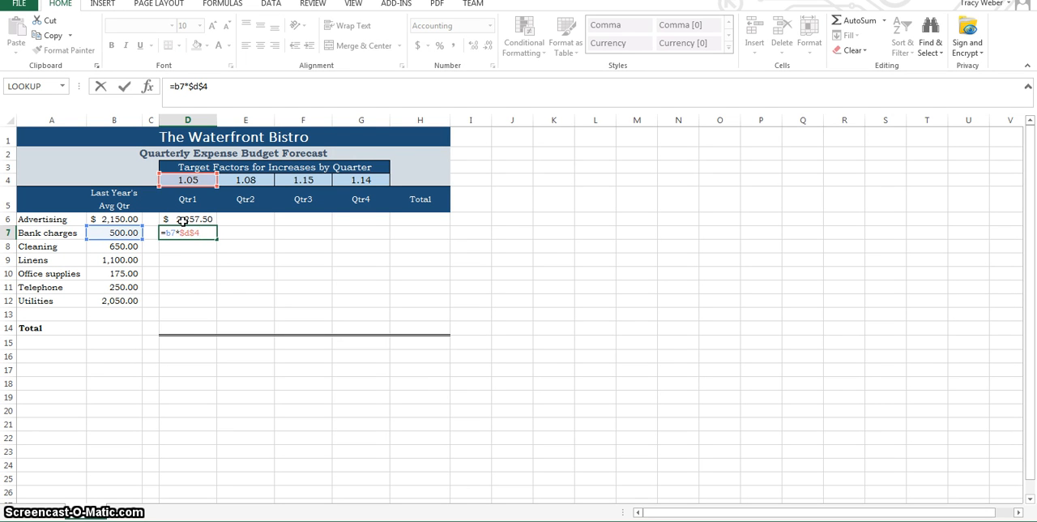
key("Return")
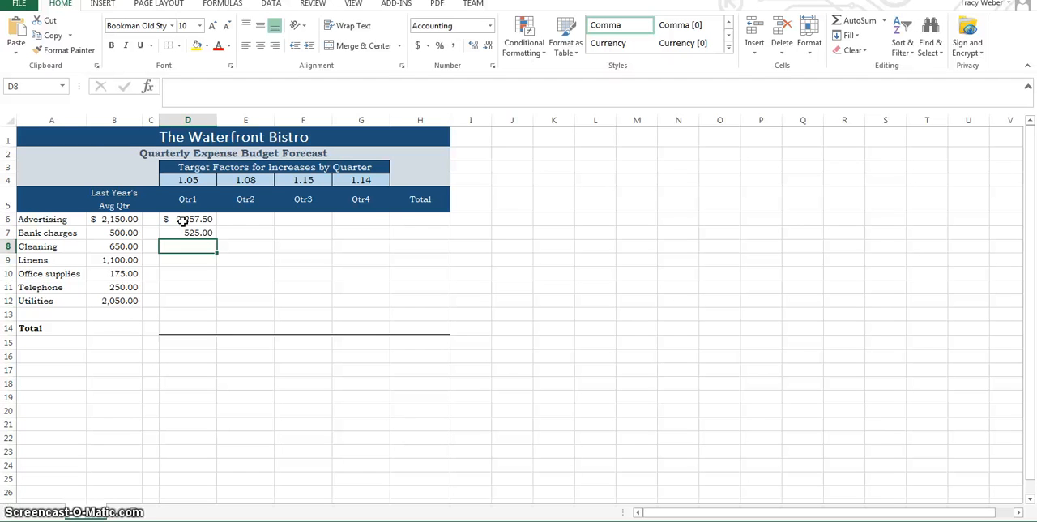
Step: Fill the D7 formula down through D12 for the remaining Qtr1 expenses and check the copied formula in D8
left_click(191, 233)
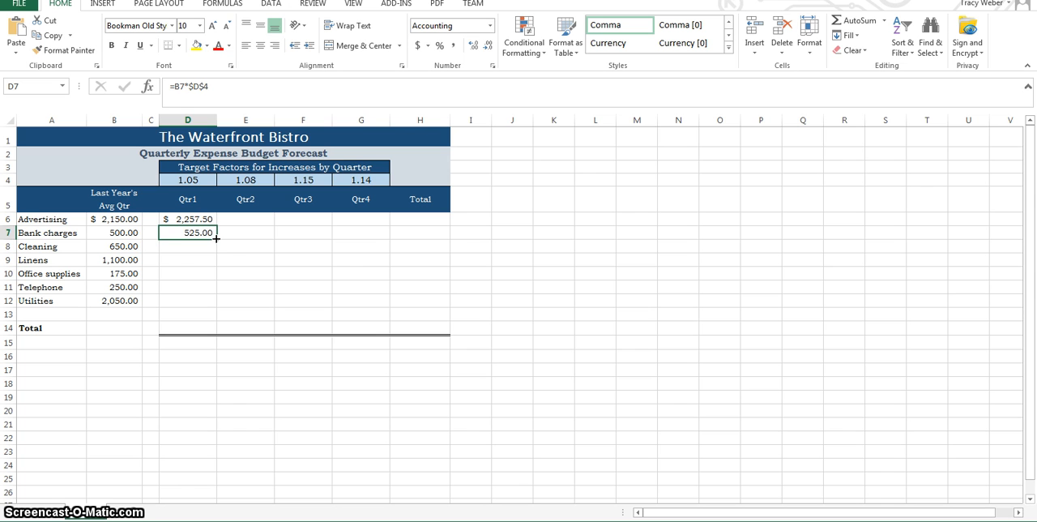
left_click(215, 237)
left_click_drag(215, 237, 217, 307)
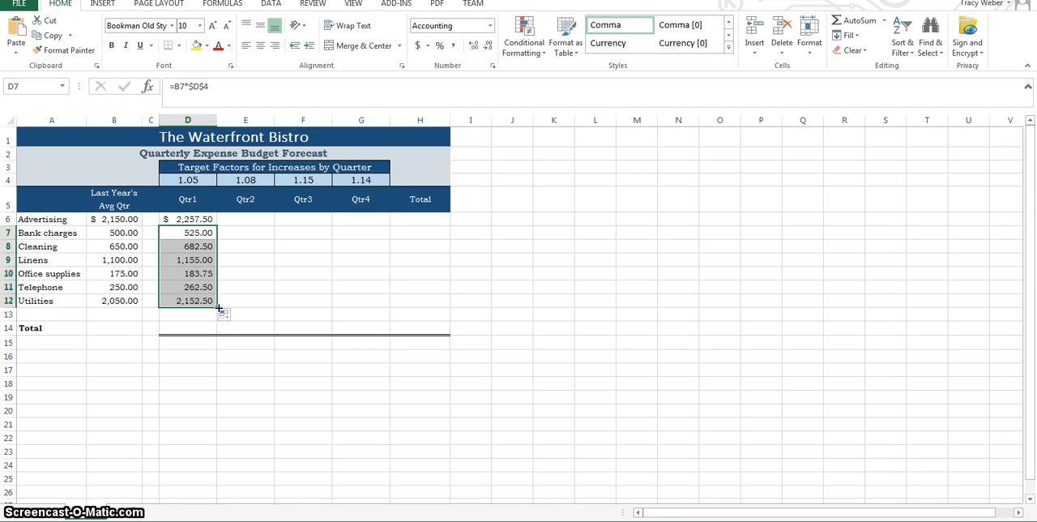
left_click(191, 246)
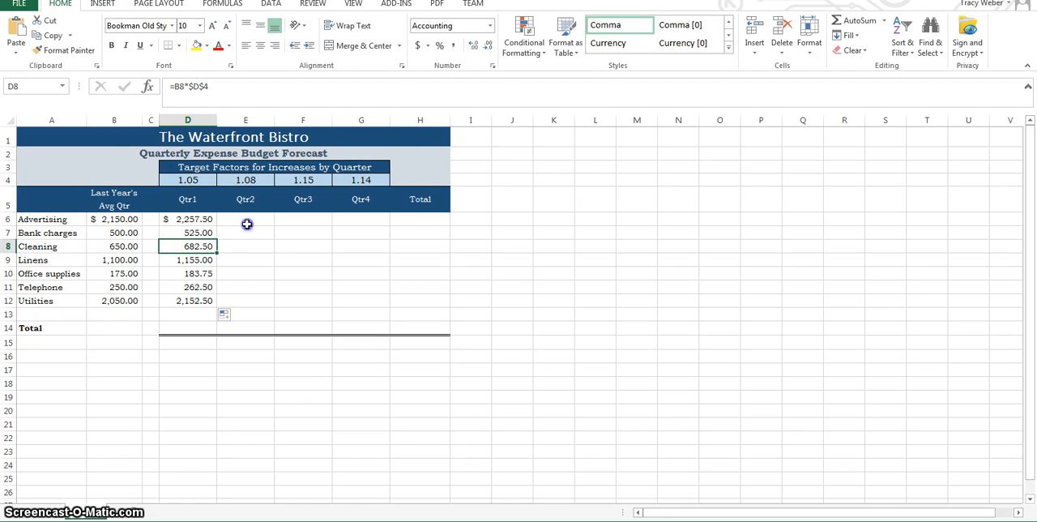
Step: Enter the Qtr2 Advertising formula =B6*$E$4 in E6, with an absolute reference to the Qtr2 target factor
left_click(247, 225)
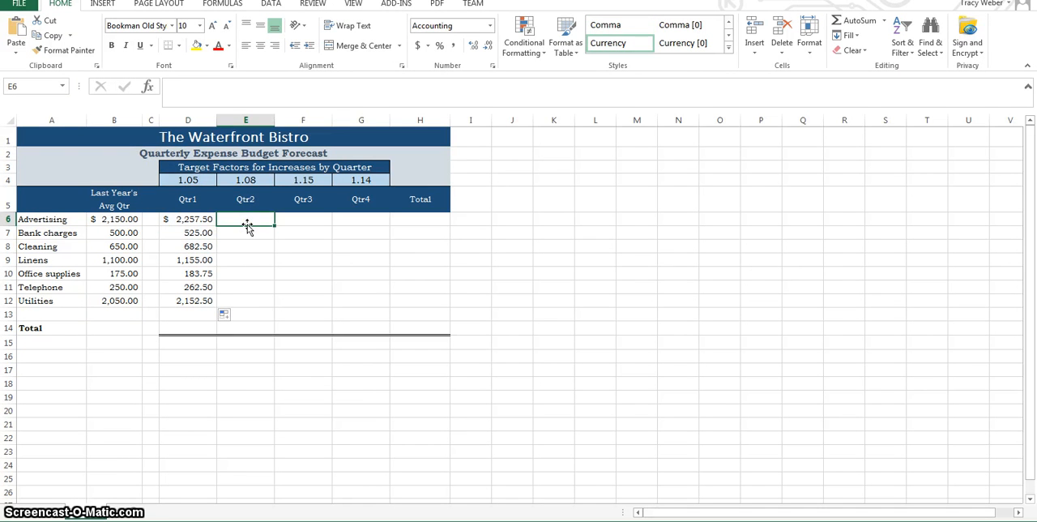
type("=b6")
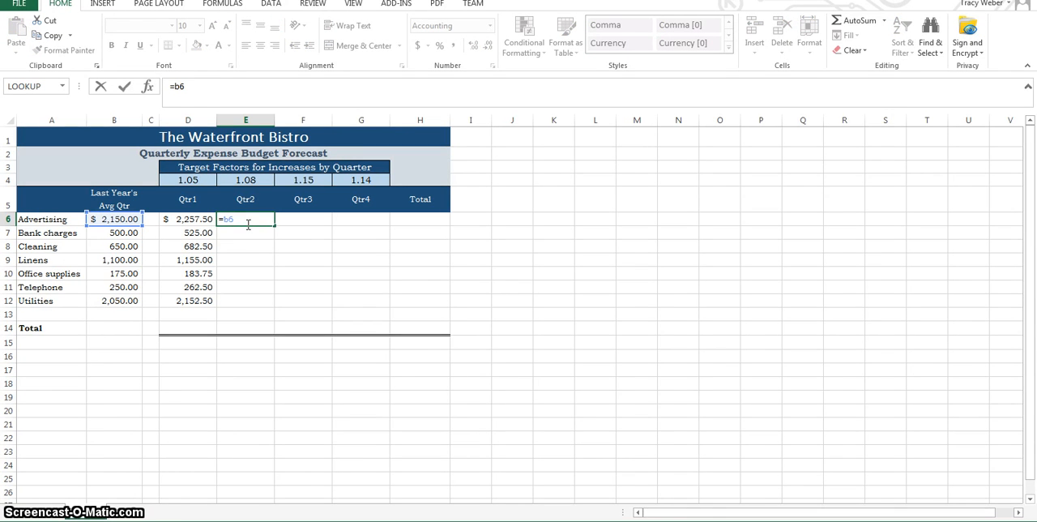
type("*e4")
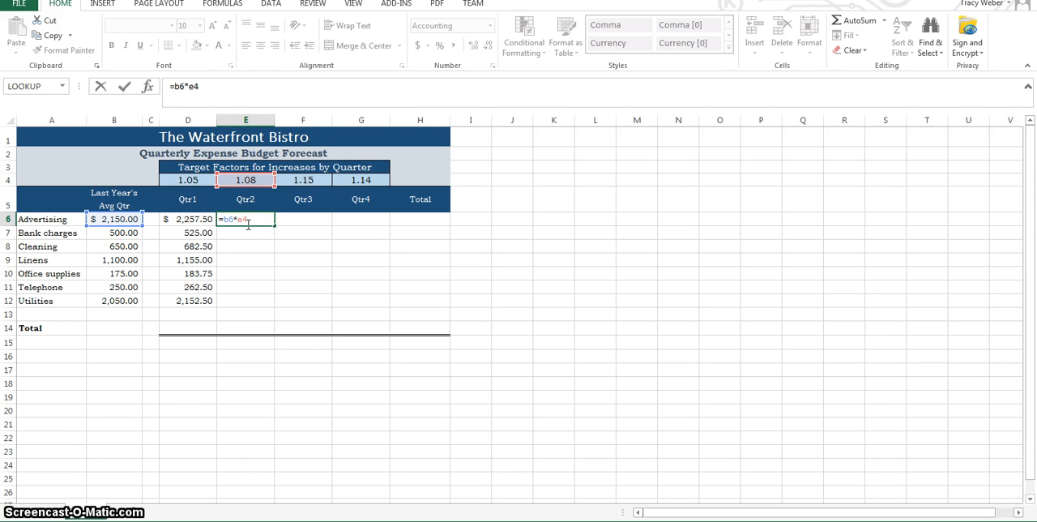
key("F4")
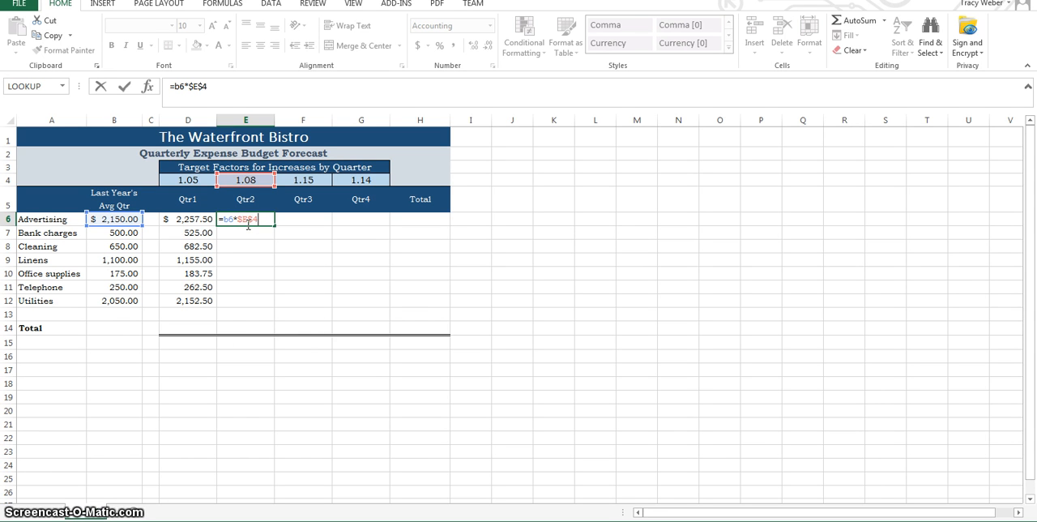
key("Return")
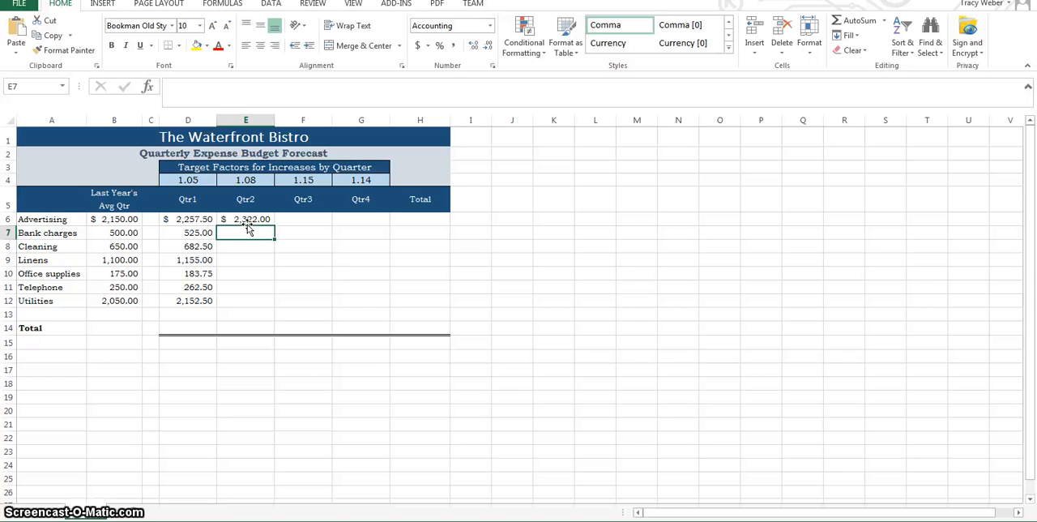
Step: Enter the formula =B6*$F$4 in cell E7, with an absolute reference to the Qtr3 target factor
type("=b6")
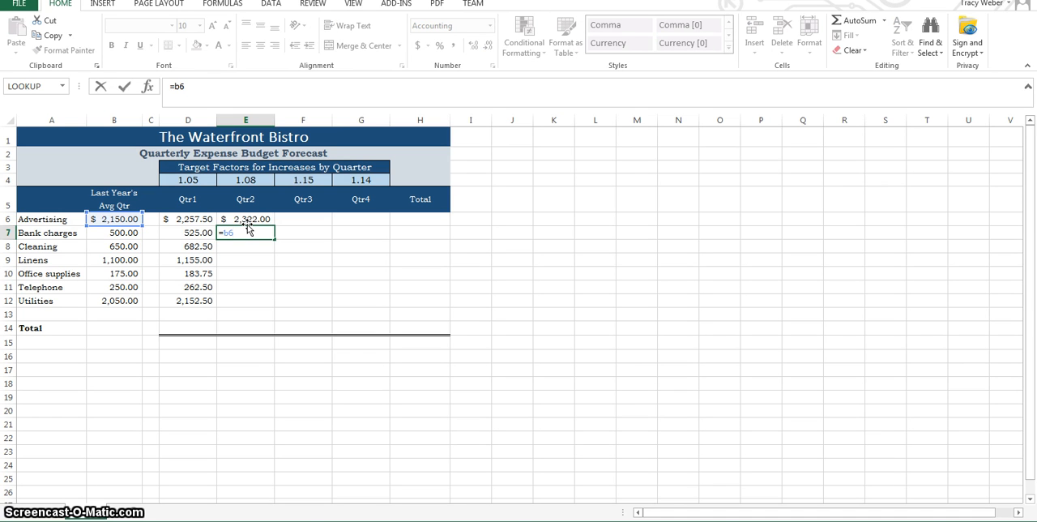
type("*")
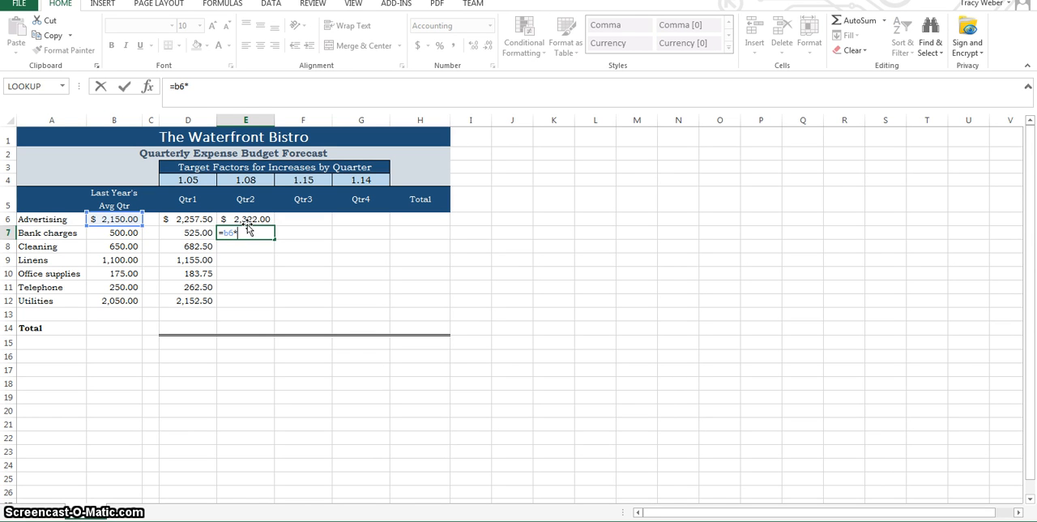
type("$")
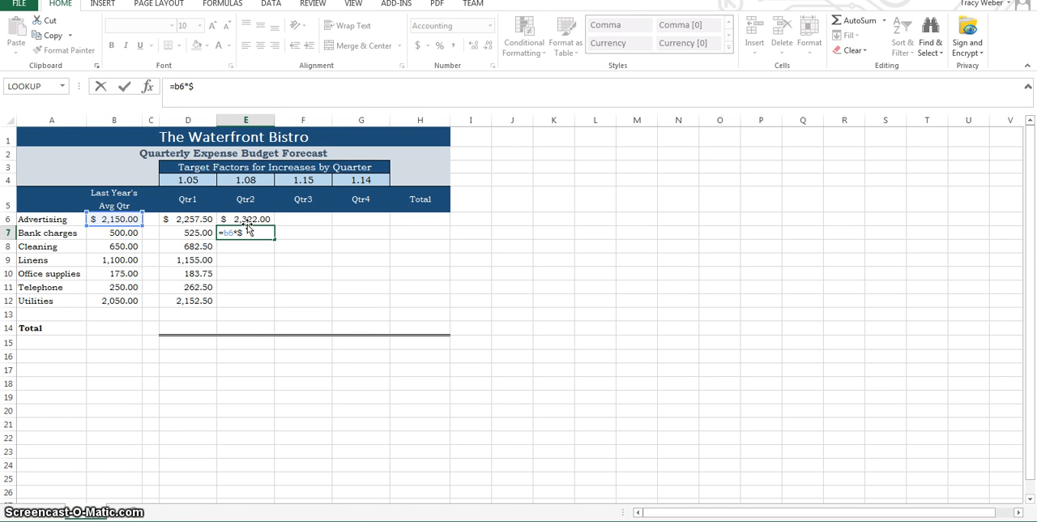
type("f")
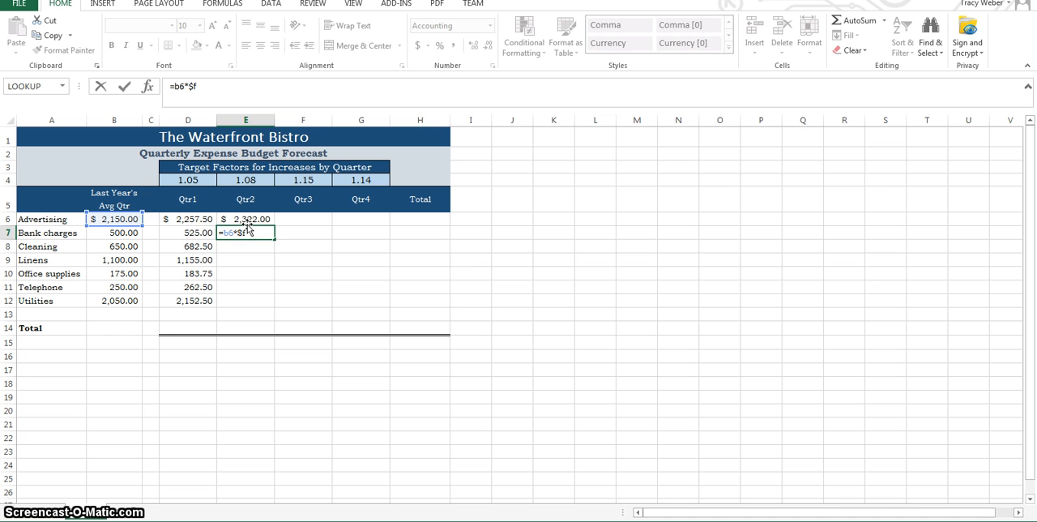
type("$4")
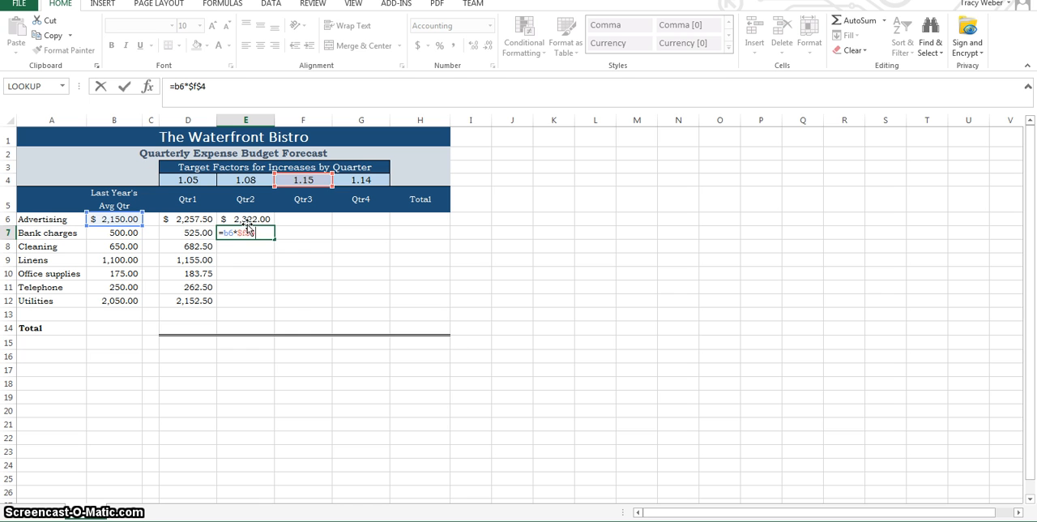
key("Return")
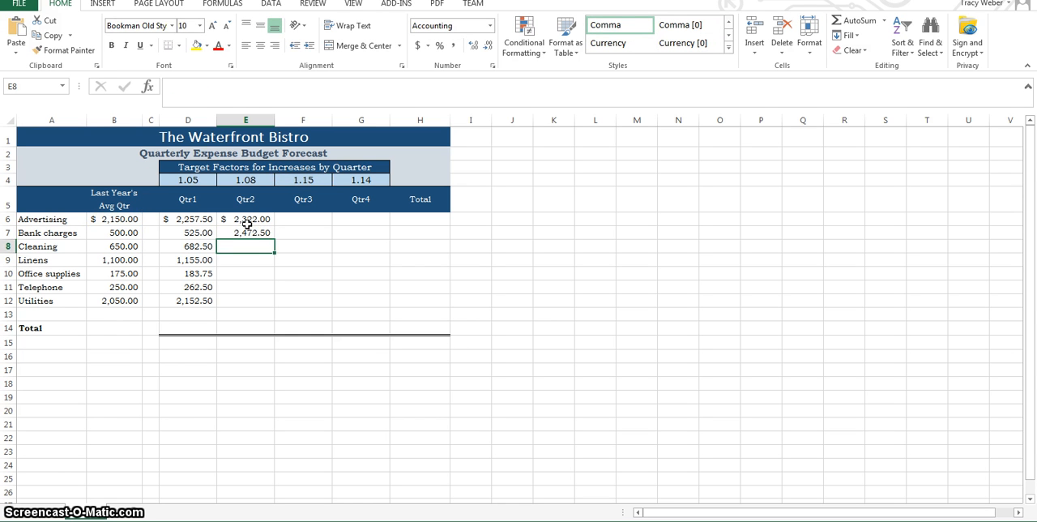
Step: Move the =B6*$F$4 formula from E7 to the Qtr3 Advertising cell F6 and check its reference
left_click(246, 222)
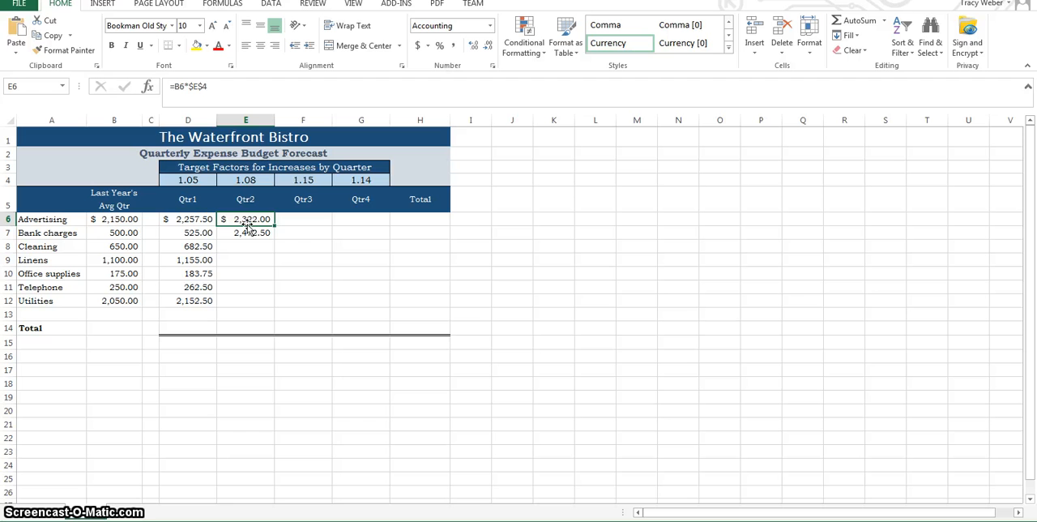
left_click(247, 229)
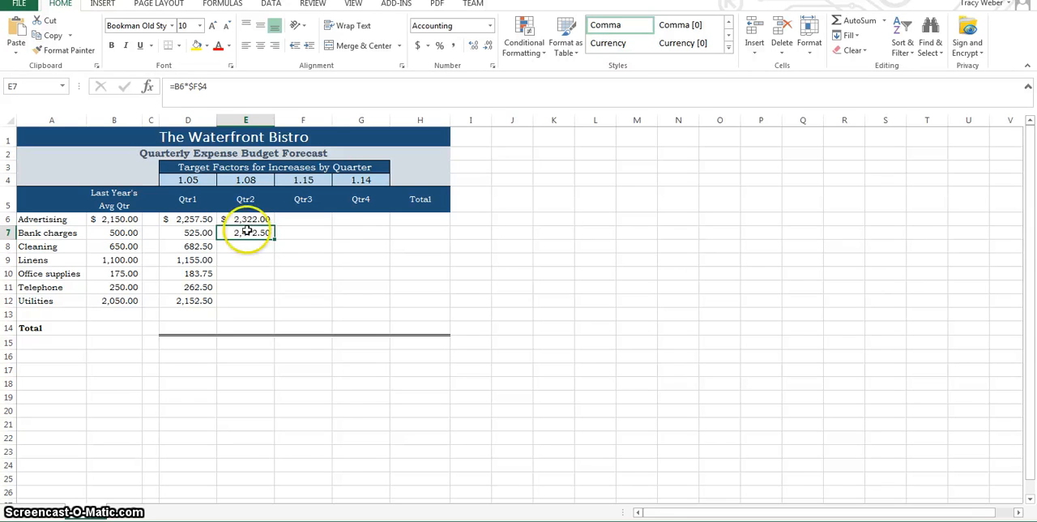
left_click_drag(253, 226, 298, 219)
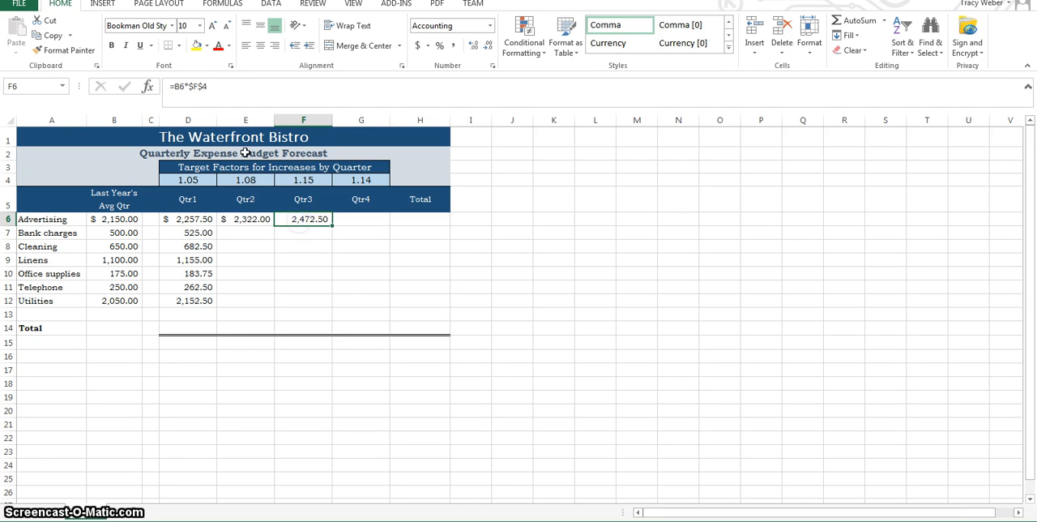
left_click(201, 88)
Step: Enter the Qtr4 Advertising formula =B6*$G$4 in G6, with an absolute reference to the Qtr4 target factor
left_click(369, 220)
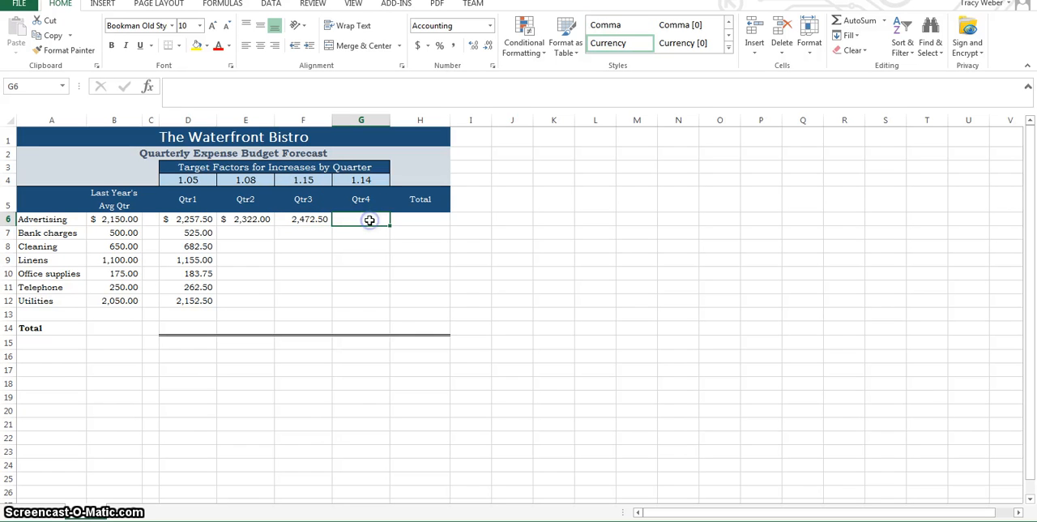
left_click(369, 221)
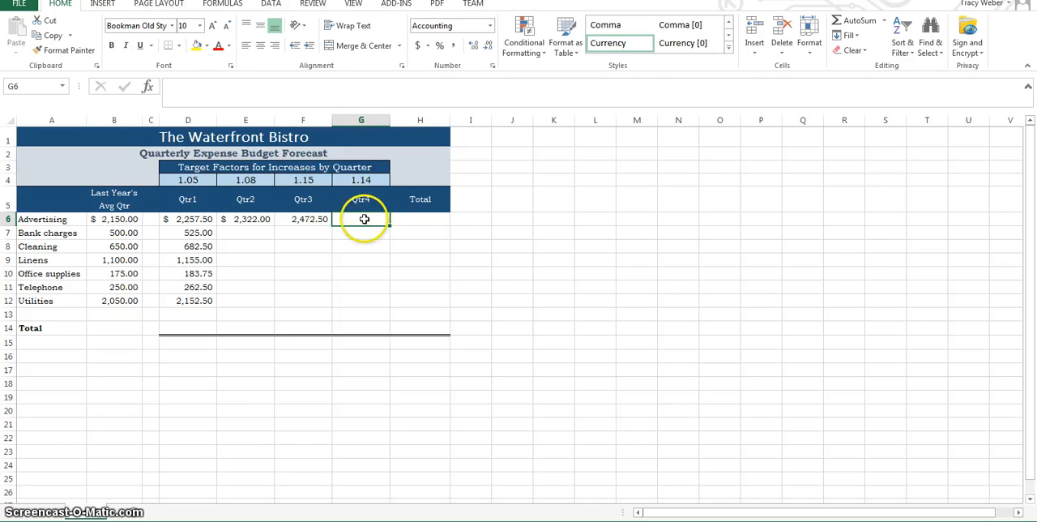
type("=b6")
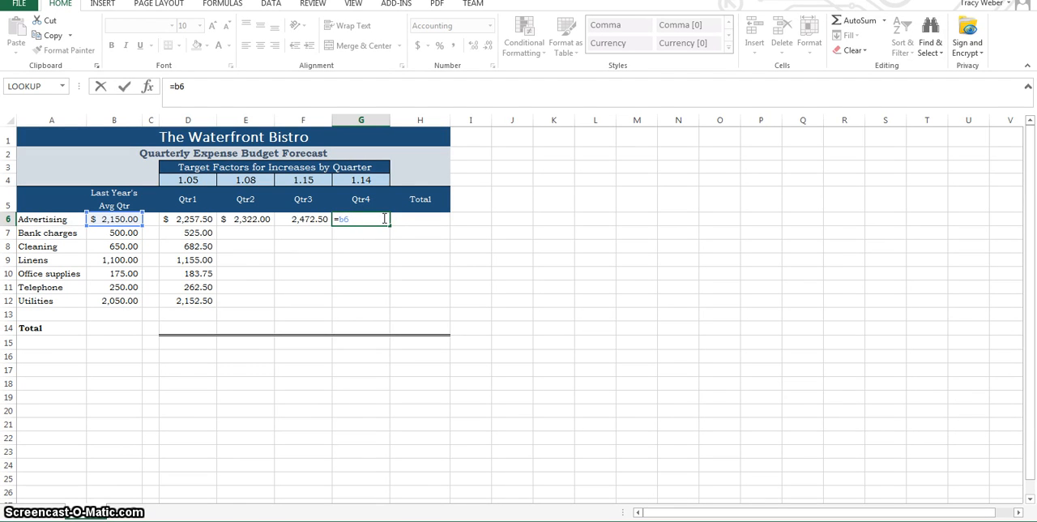
type("*")
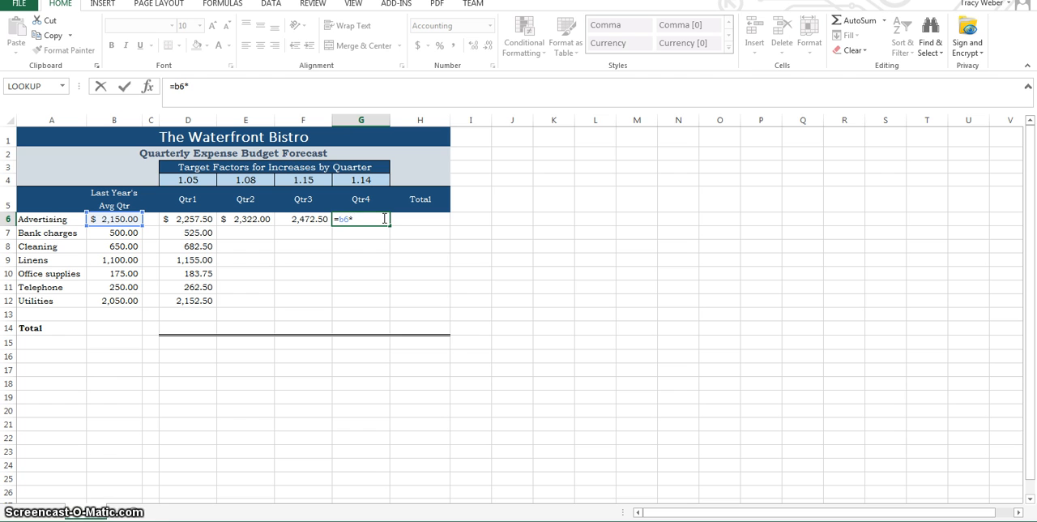
type("g")
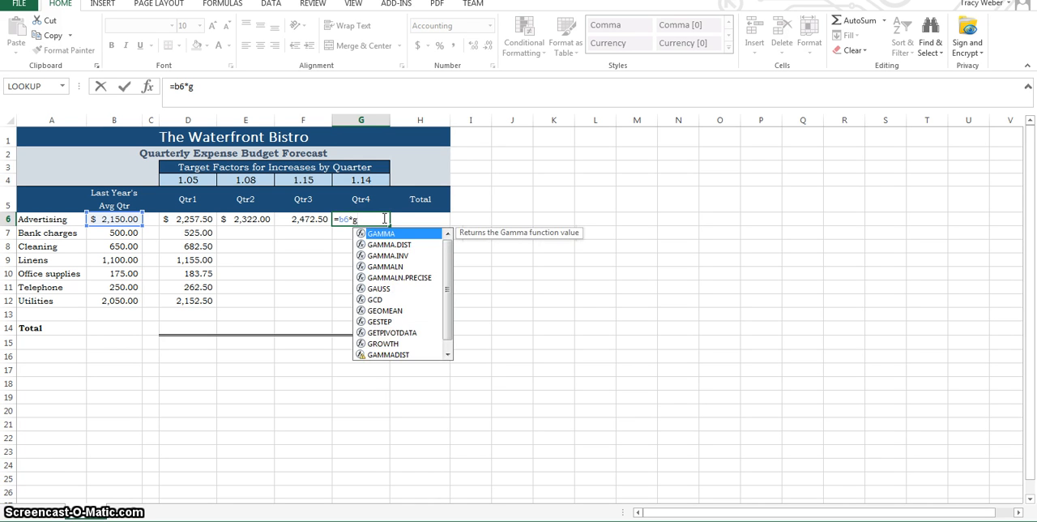
type("4")
key("F4")
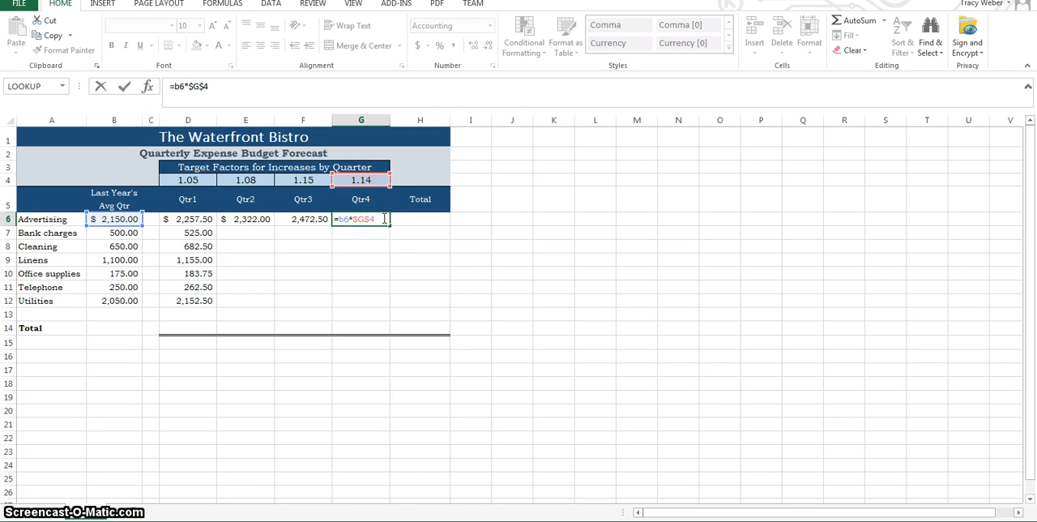
key("Return")
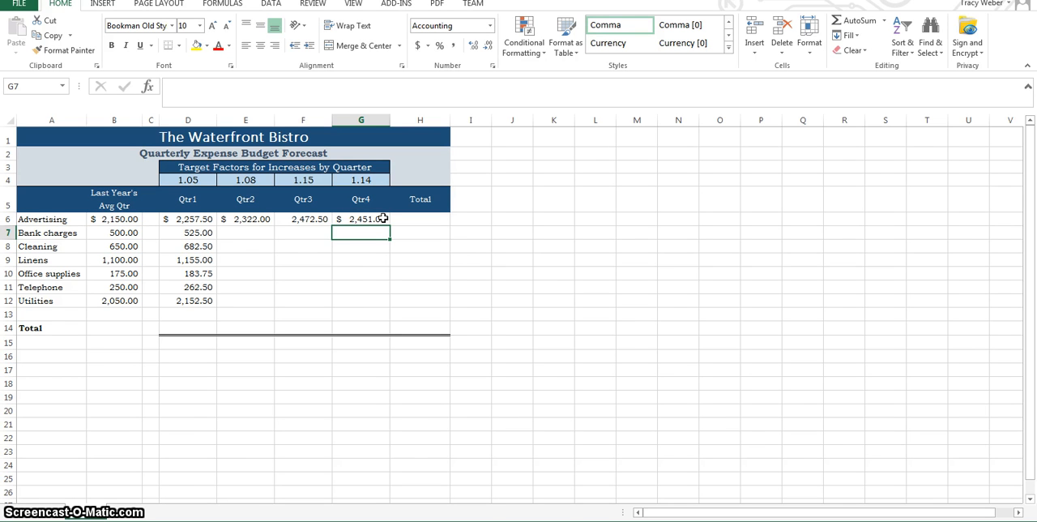
Step: Fill the Advertising formulas in E6:G6 down through row 12 for the remaining Qtr2 to Qtr4 expenses
left_click(240, 219)
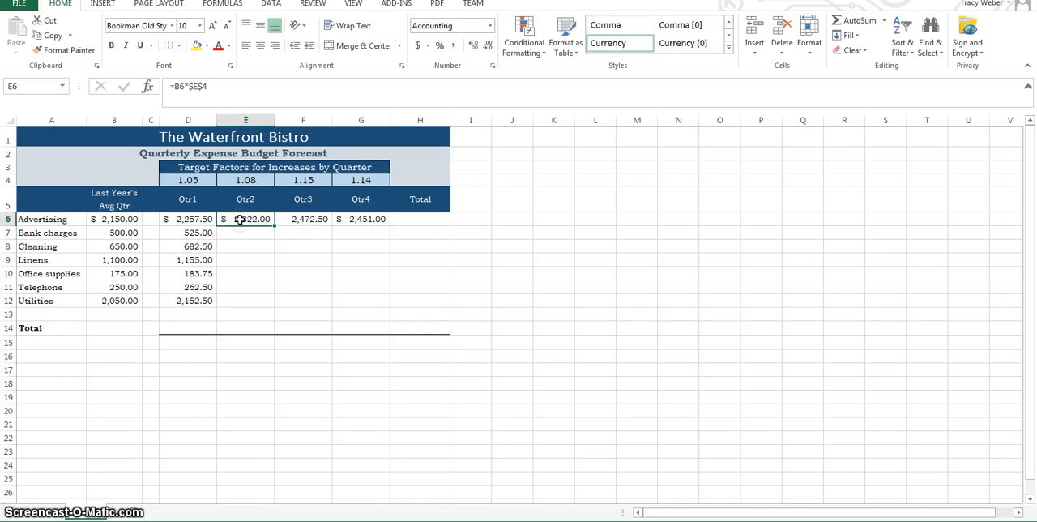
left_click_drag(240, 218, 380, 220)
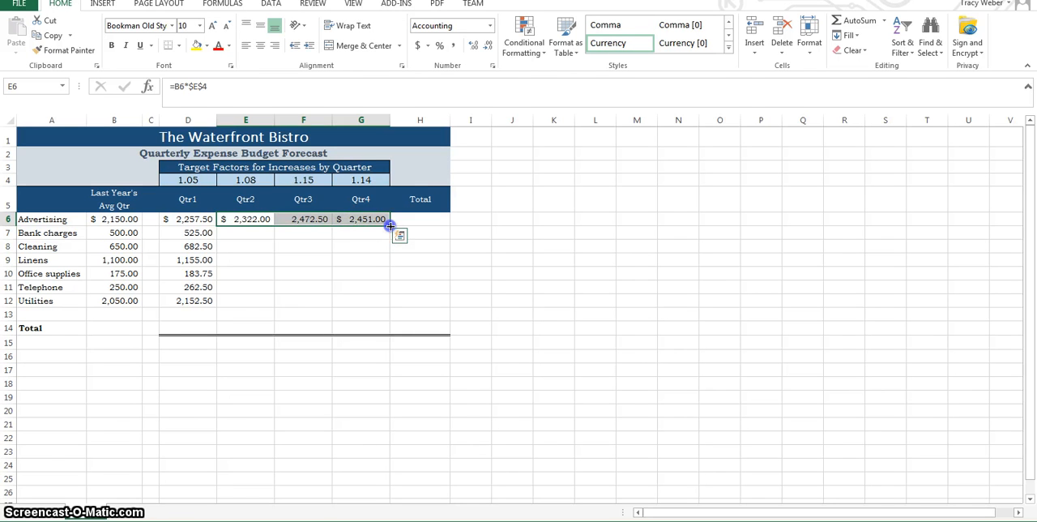
left_click_drag(390, 226, 396, 304)
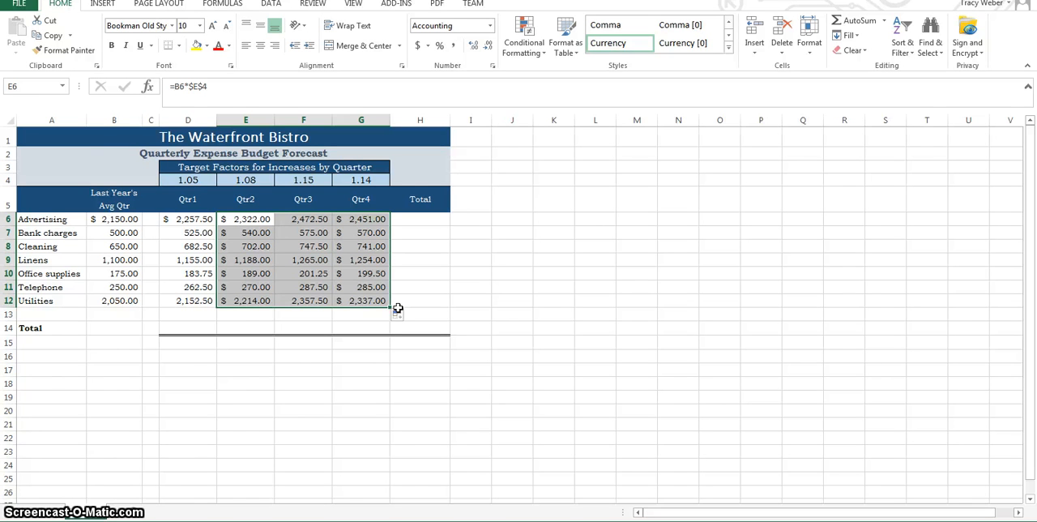
Step: Check the copied formulas in the filled Qtr2 to Qtr4 cells, ending along the Telephone row
key("Up")
key("Up")
key("Down")
key("Down")
key("Down")
key("Down")
key("Down")
key("Down")
key("Down")
key("Right")
key("Right")
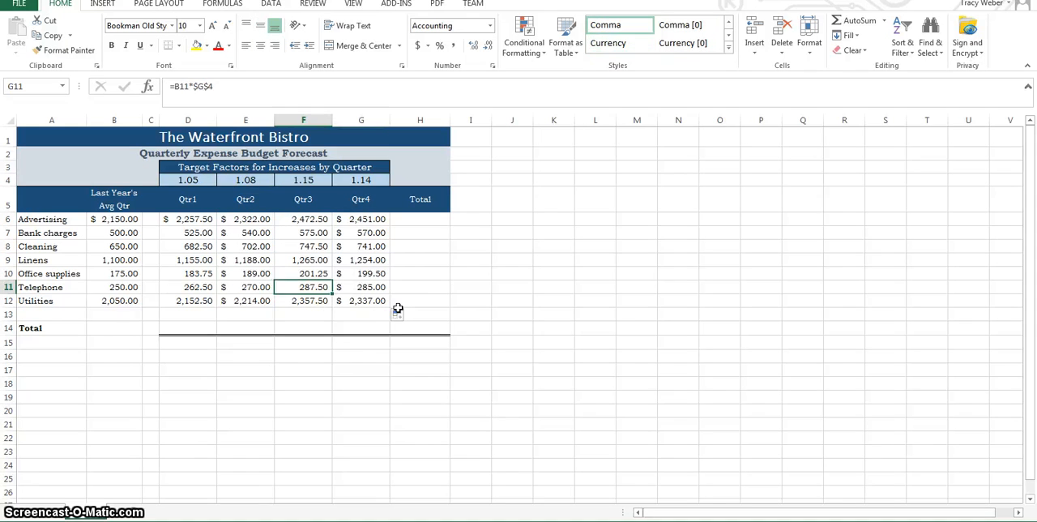
key("Right")
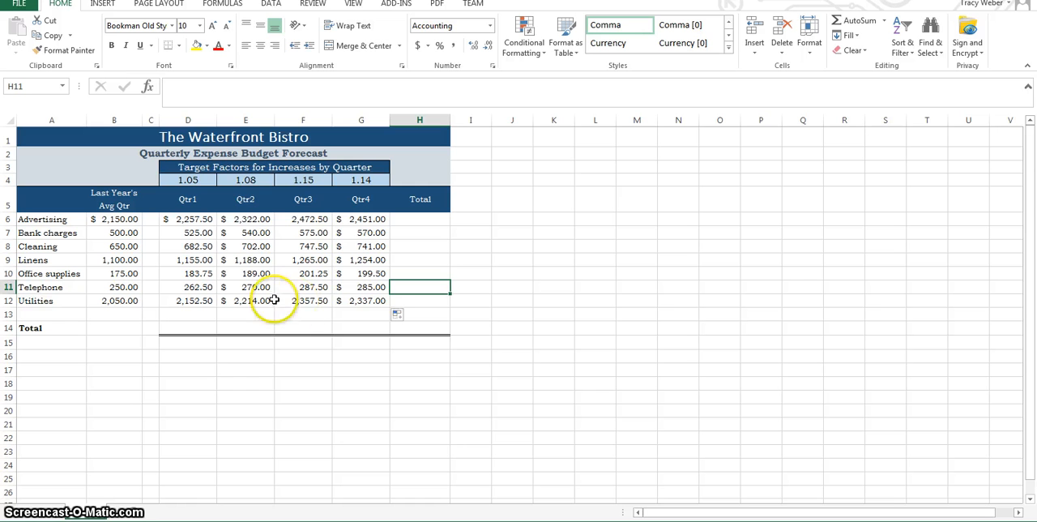
Step: Total the Qtr1 expenses in D14 with AutoSum over D6:D13
left_click(172, 328)
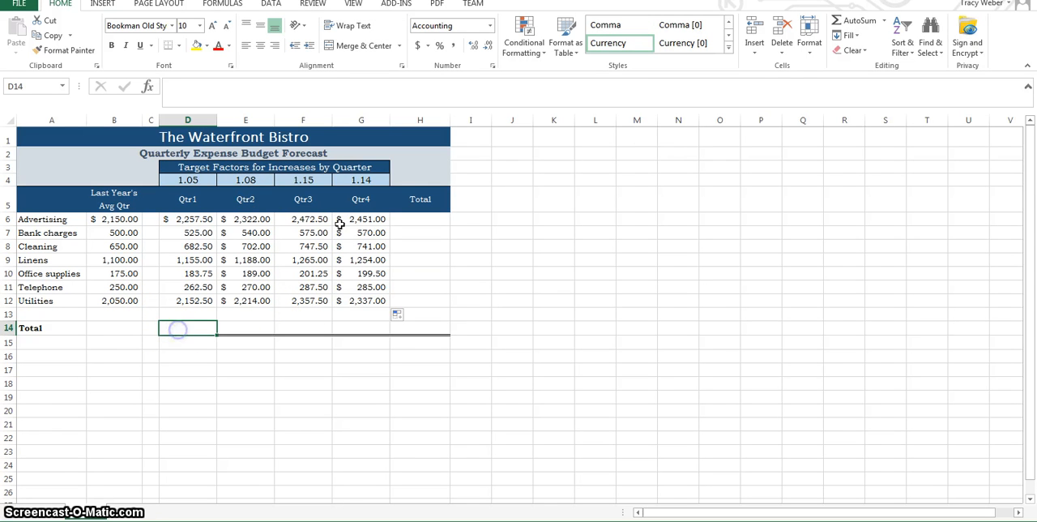
left_click(850, 25)
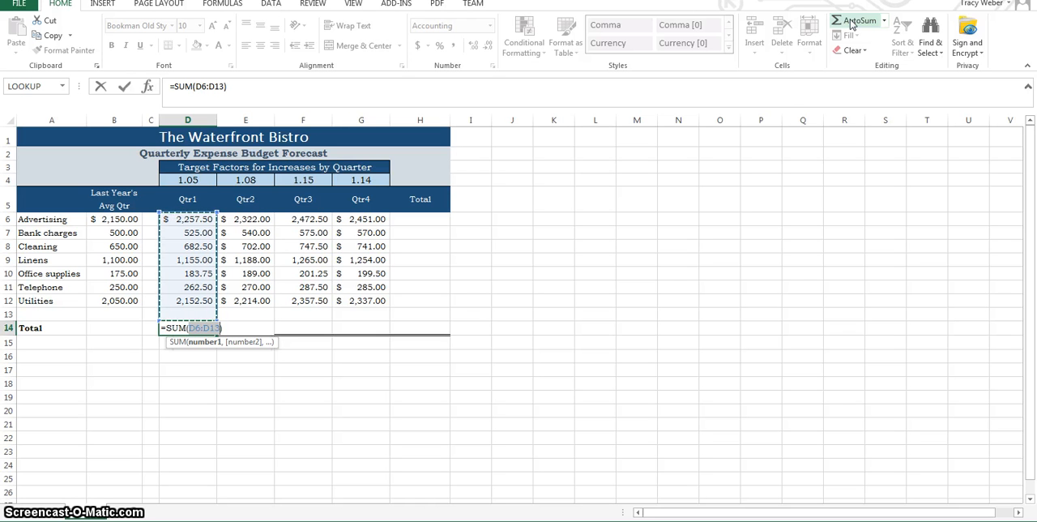
left_click(851, 23)
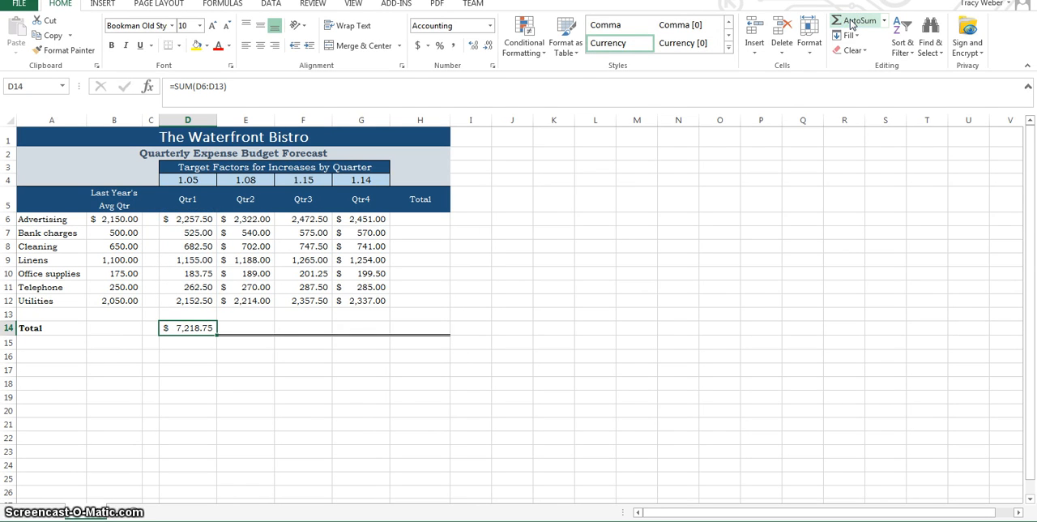
key("Right")
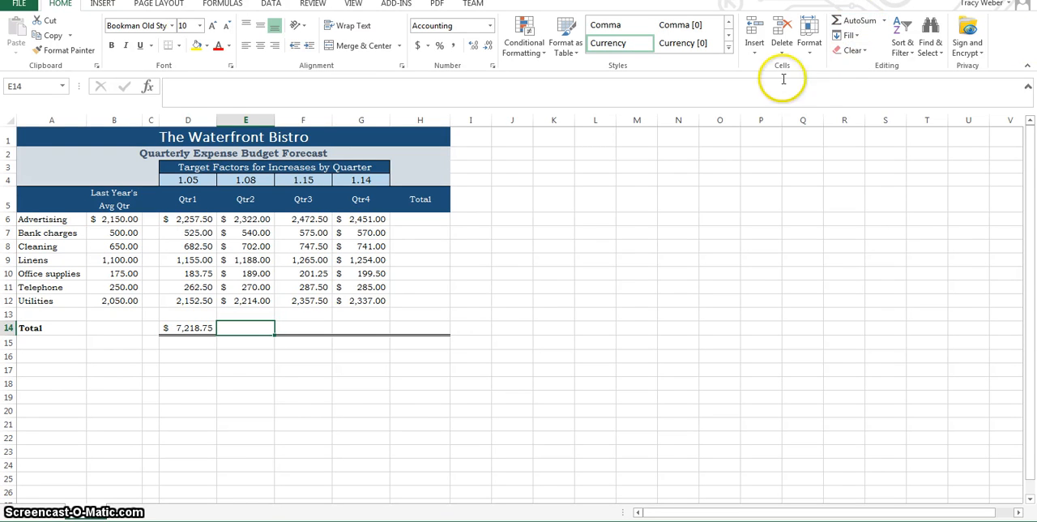
Step: Total the four quarters of Advertising in H6 with AutoSum over D6:G6
left_click(432, 328)
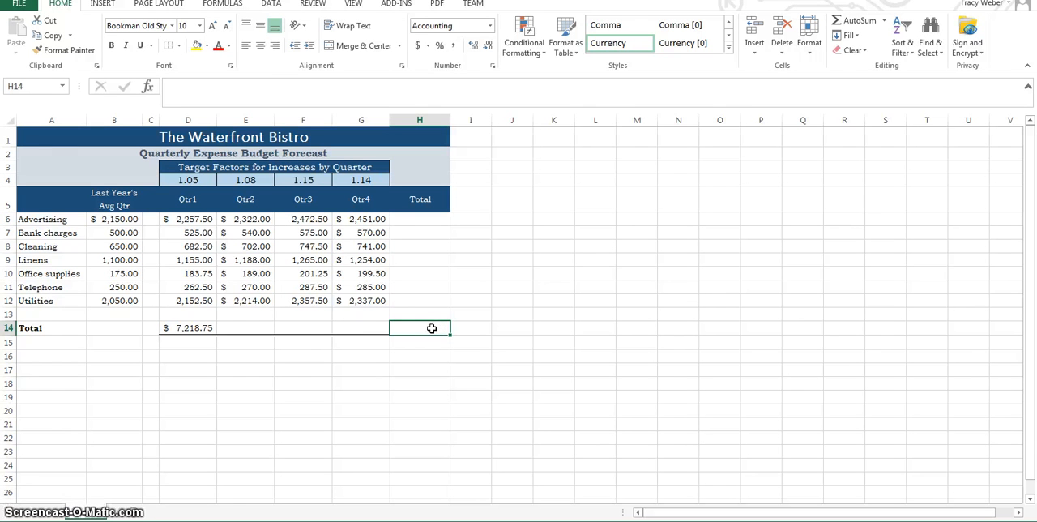
left_click(412, 222)
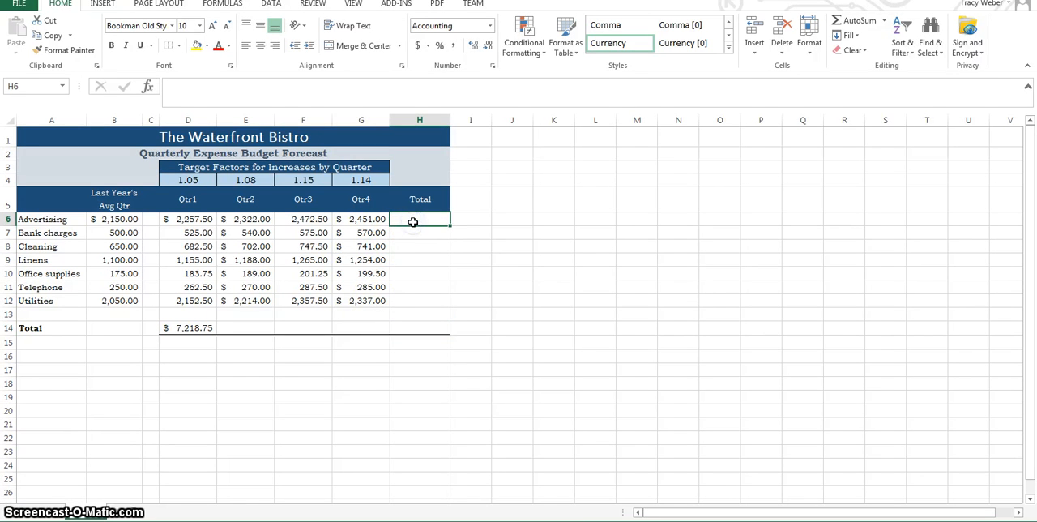
left_click(845, 20)
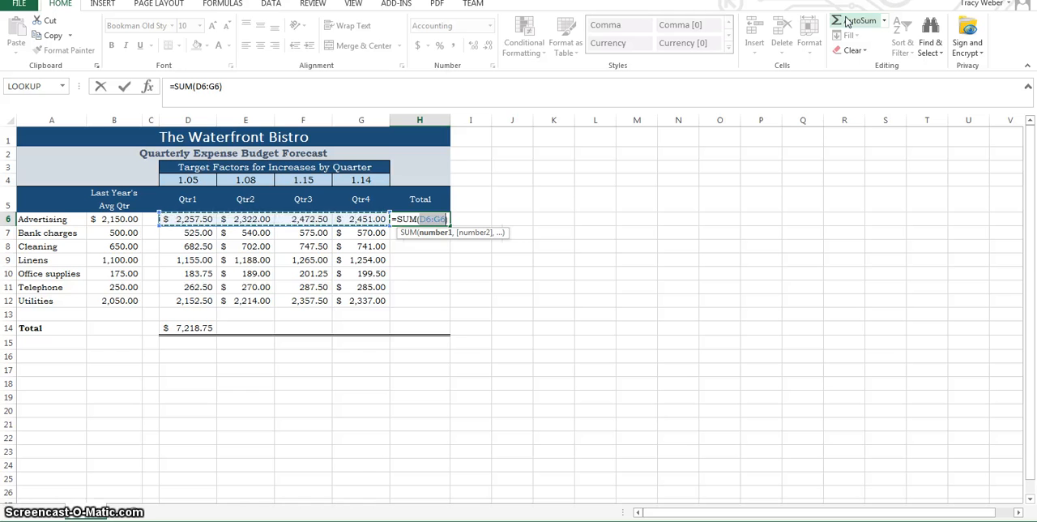
key("Return")
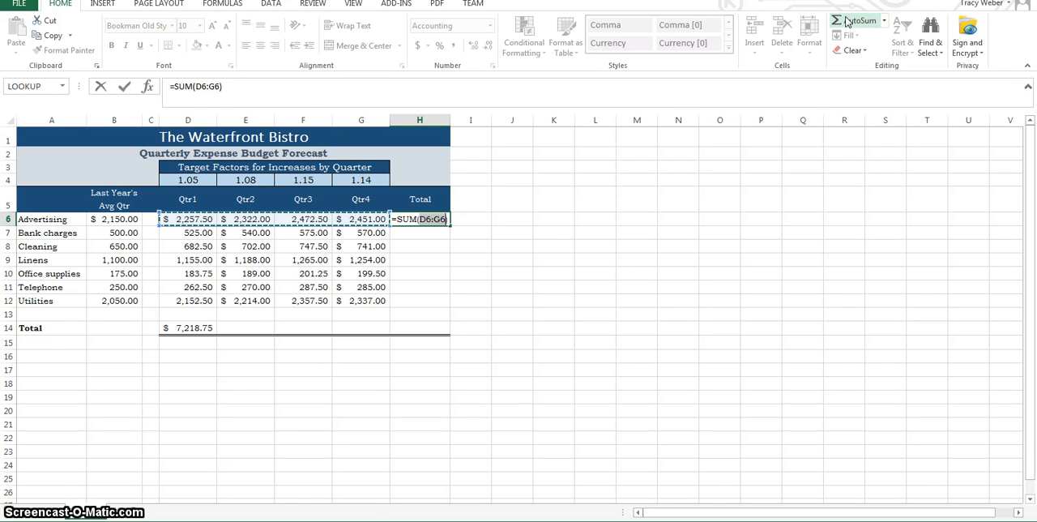